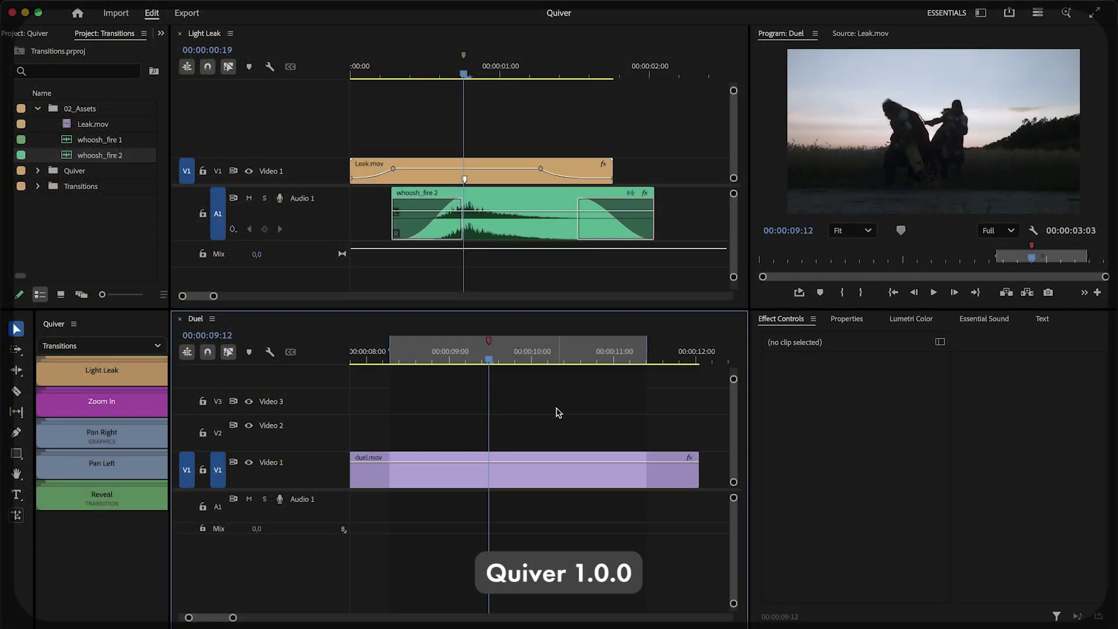
Step: Insert the Light Leak preset into Duel, compare its Leak.mov with the original, and play it
left_click(135, 379)
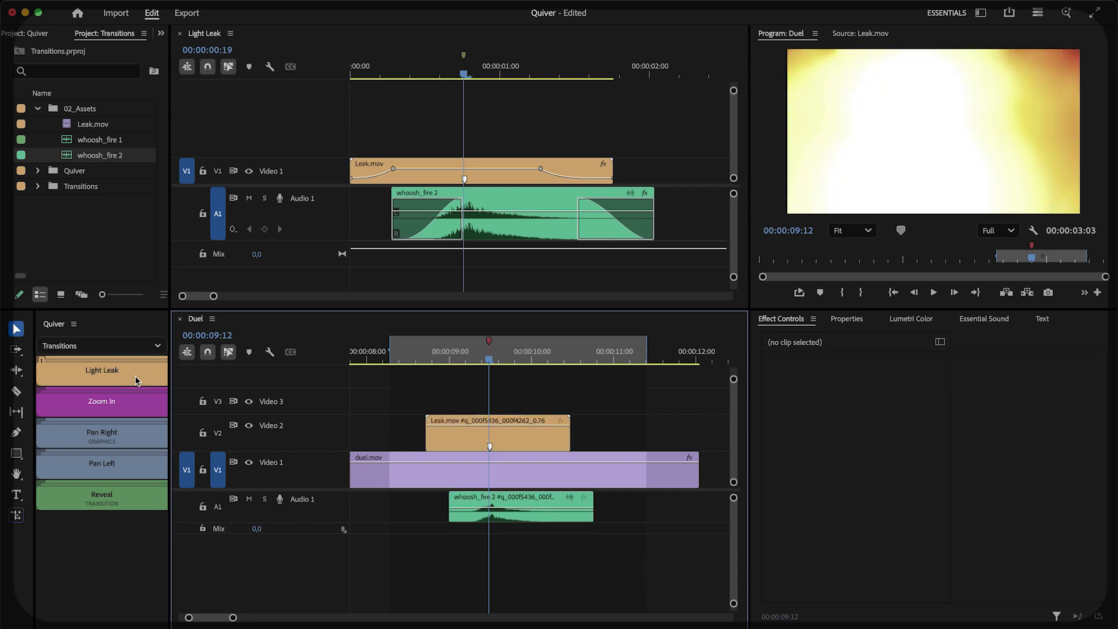
left_click(498, 163)
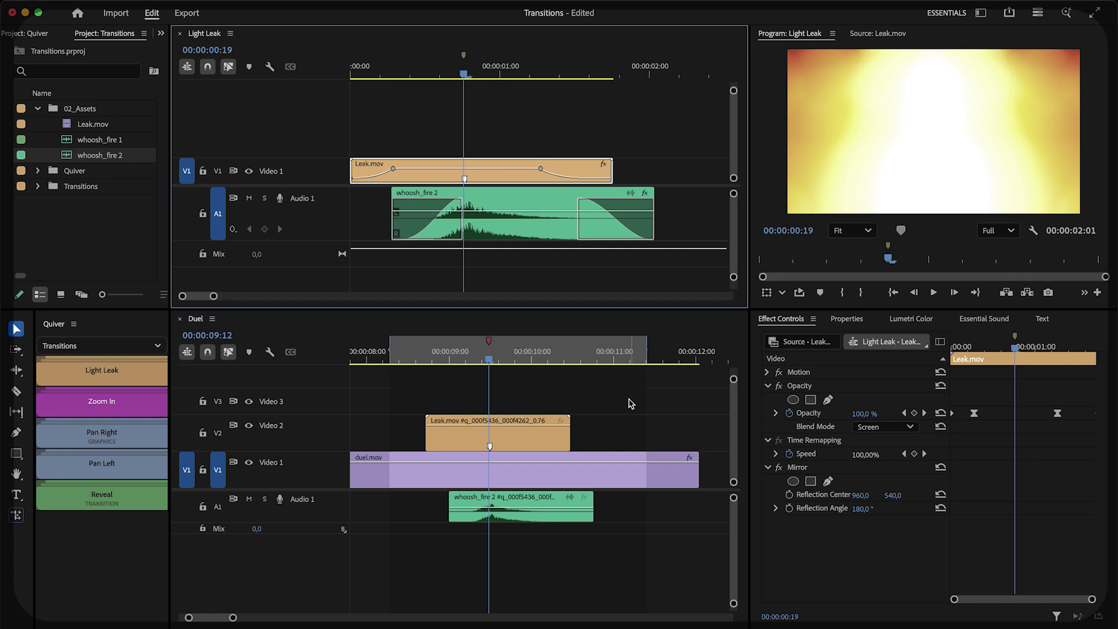
left_click(540, 447)
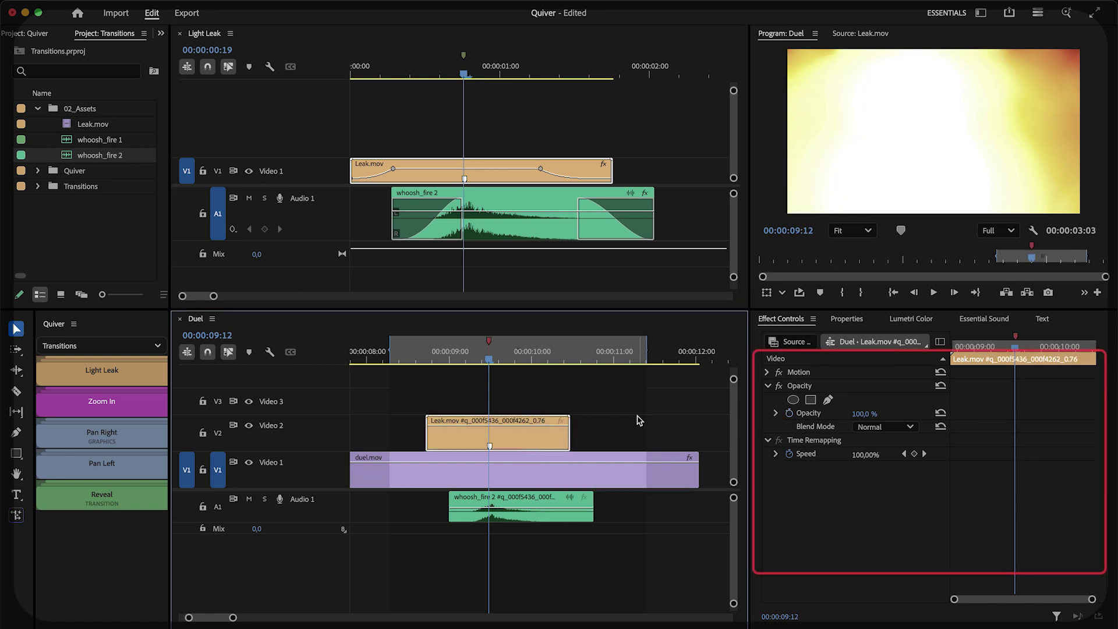
key("ctrl+shift+space")
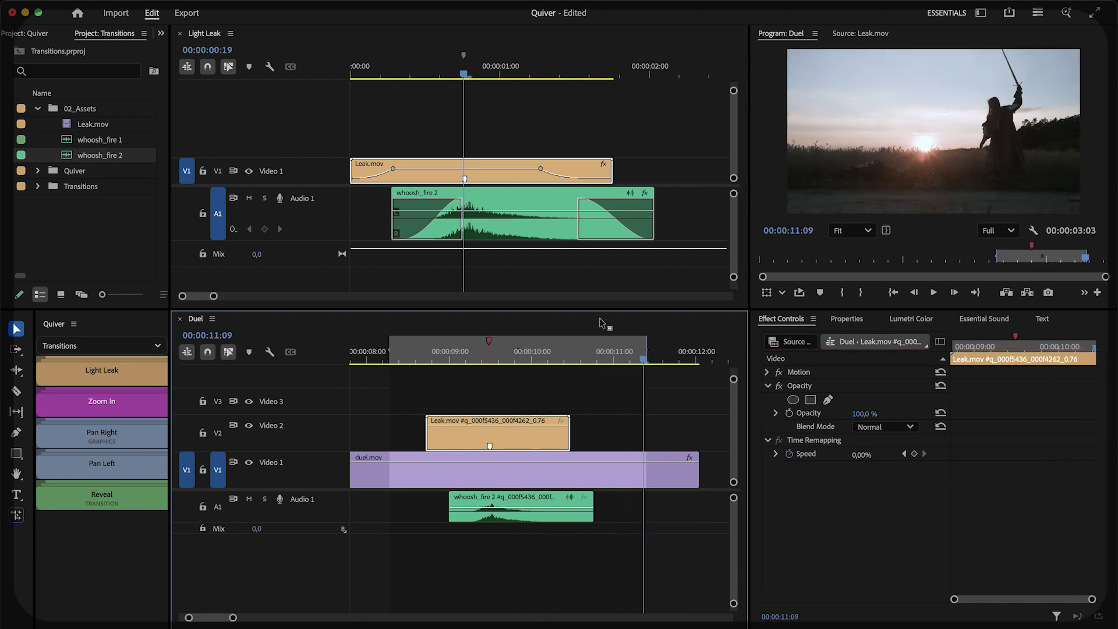
Step: Review the original Leak.mov's effects, deleting and then restoring its Mirror effect
left_click(512, 168)
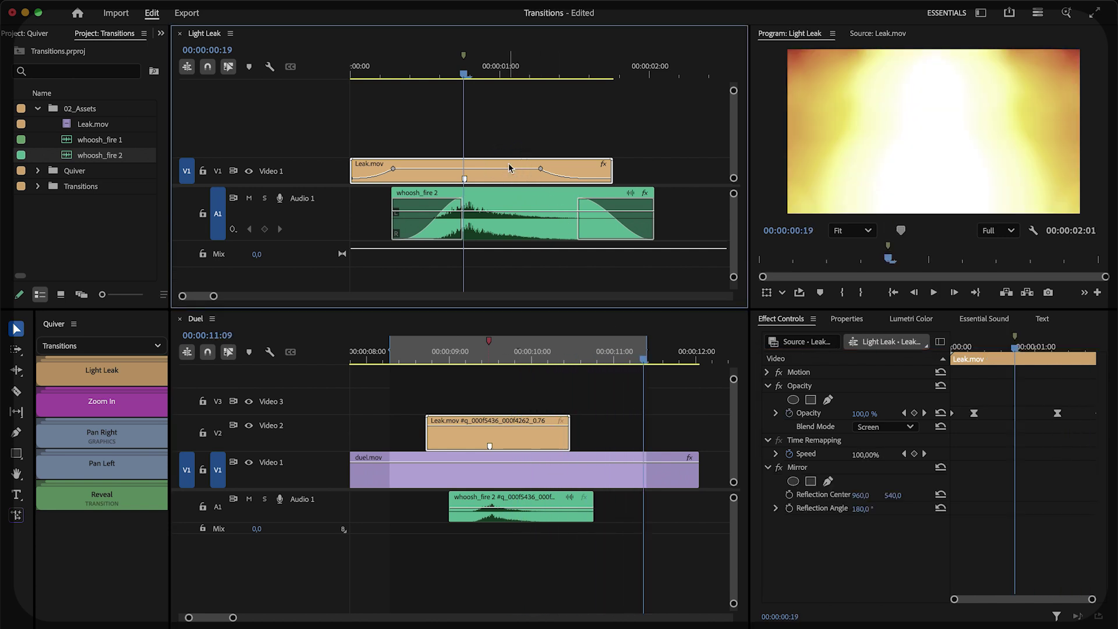
left_click(798, 467)
key("Delete")
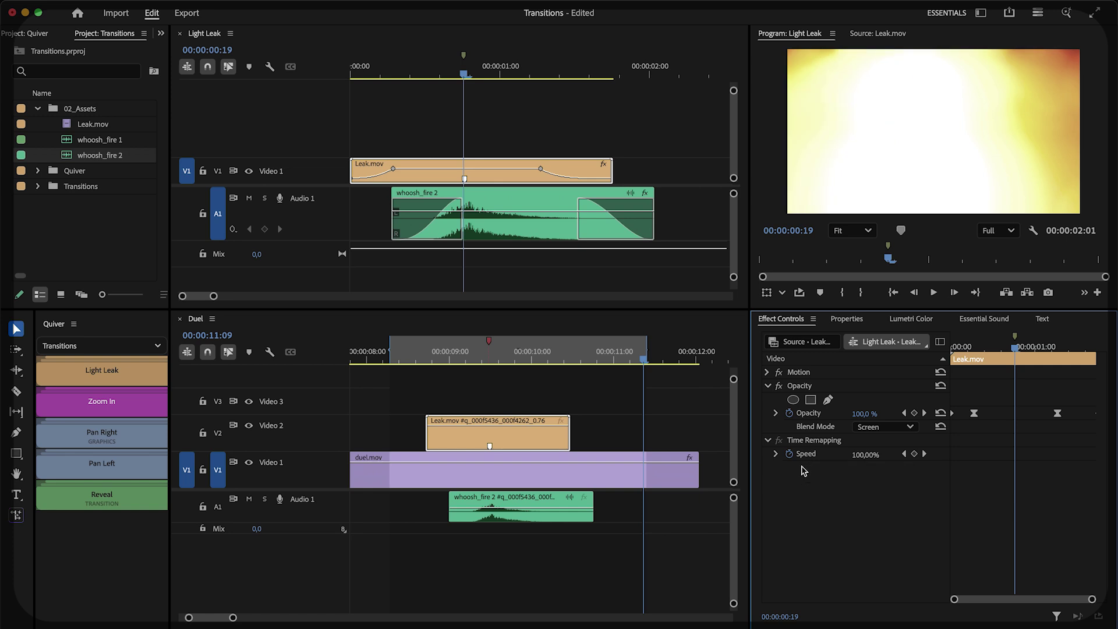
left_click(805, 342)
key("ctrl+v")
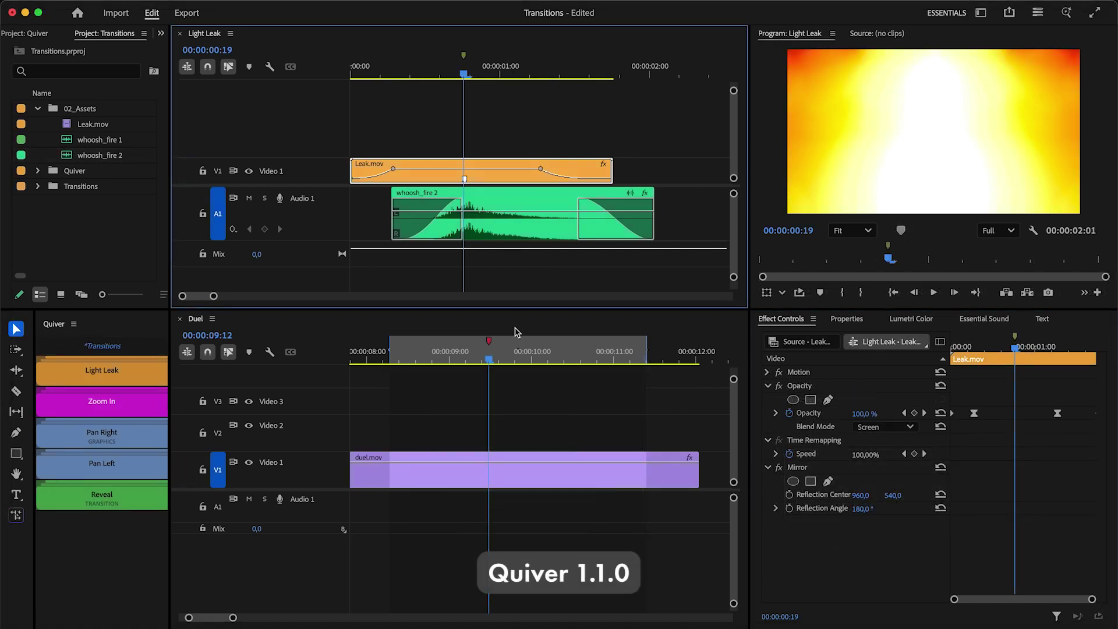
Step: Insert Light Leak at Duel's playhead and preview the V2 Leak.mov with Screen blend and Mirror
left_click(512, 400)
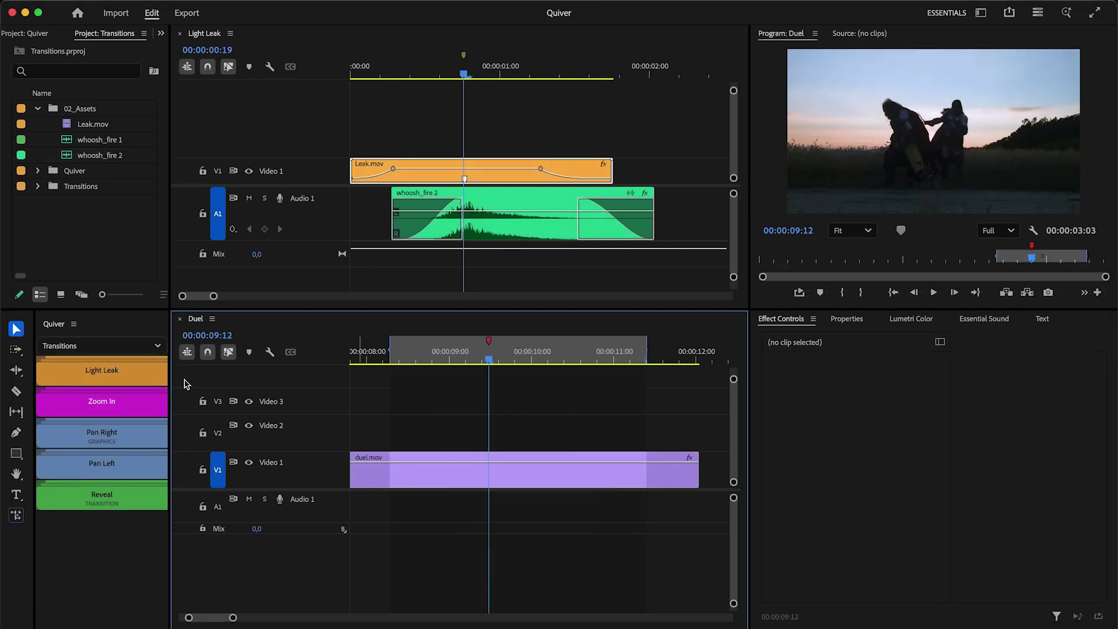
left_click(143, 379)
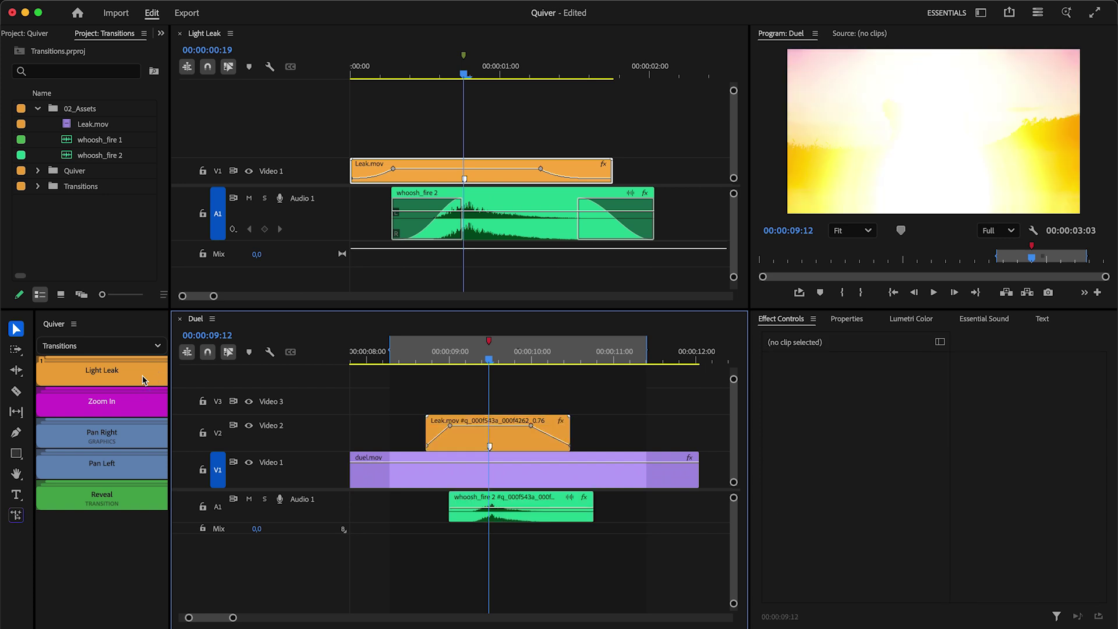
left_click(481, 446)
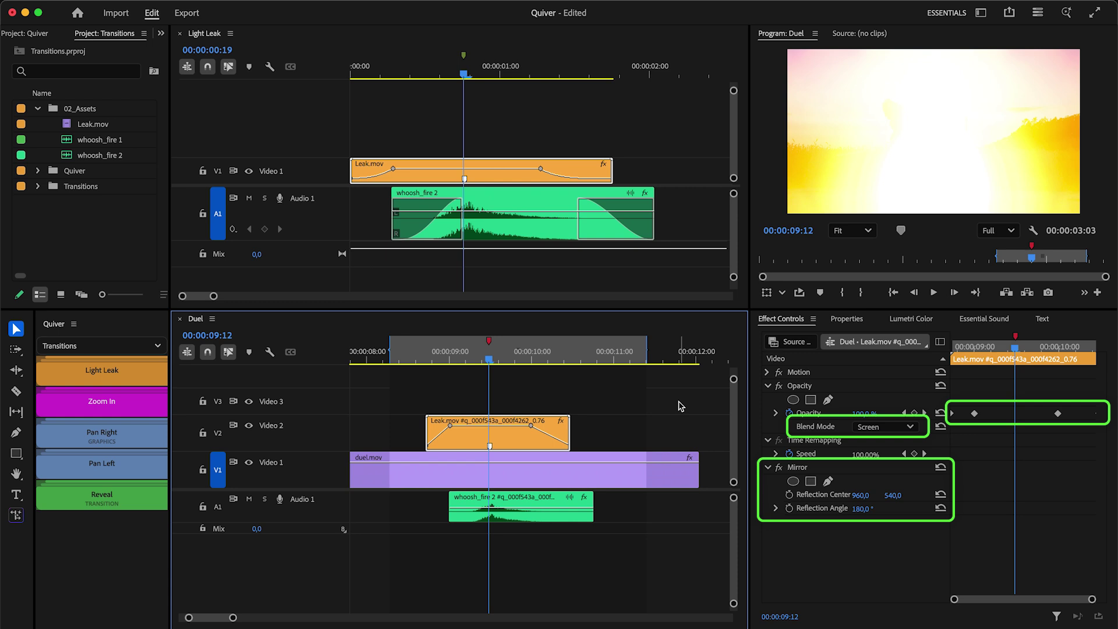
key("space")
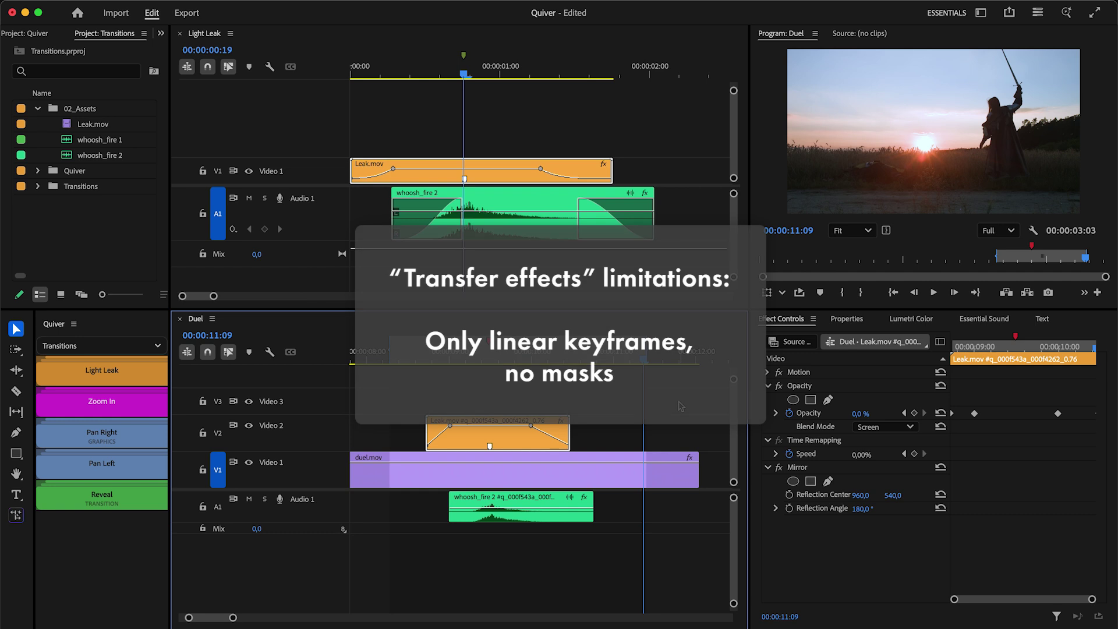
Step: Delete the inserted light leak clips and switch the preset to Un-nest sequence (copy/paste)
key("Delete")
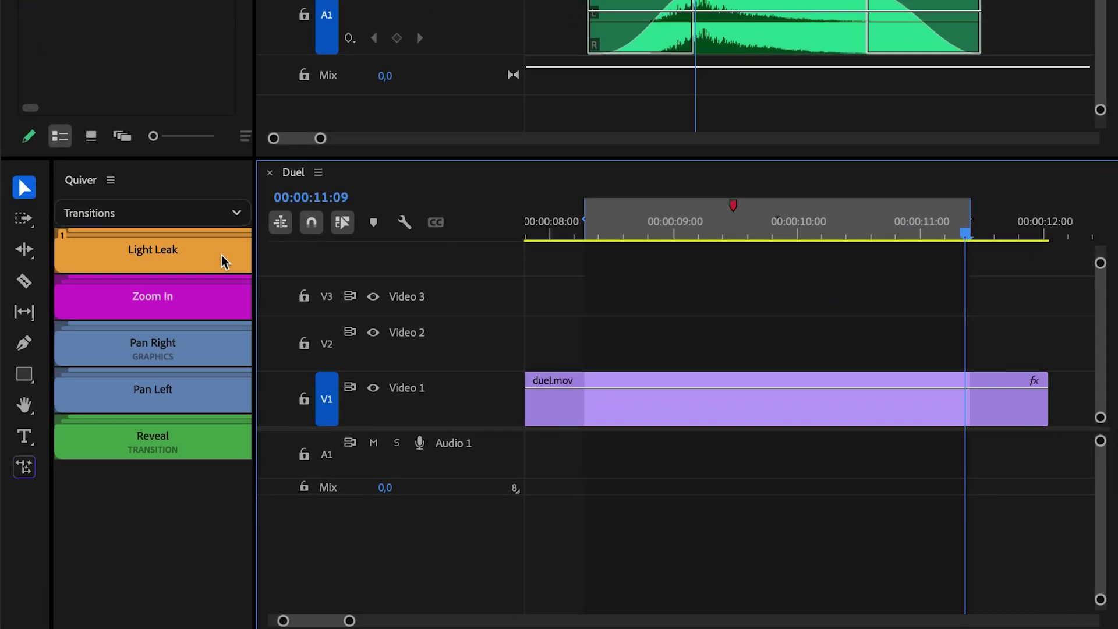
right_click(221, 256)
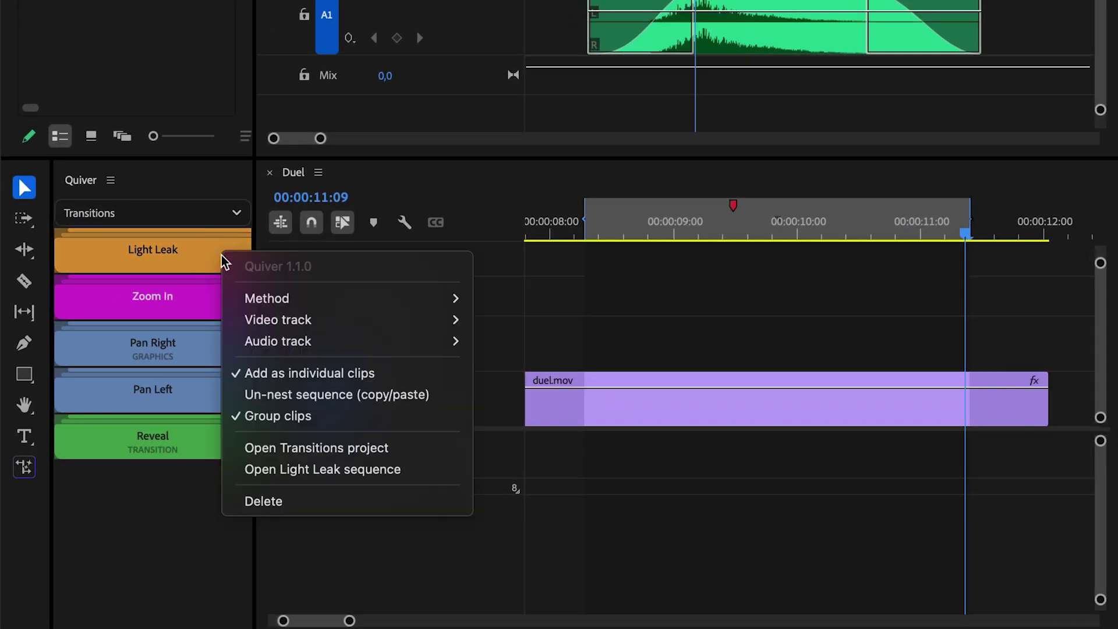
left_click(444, 400)
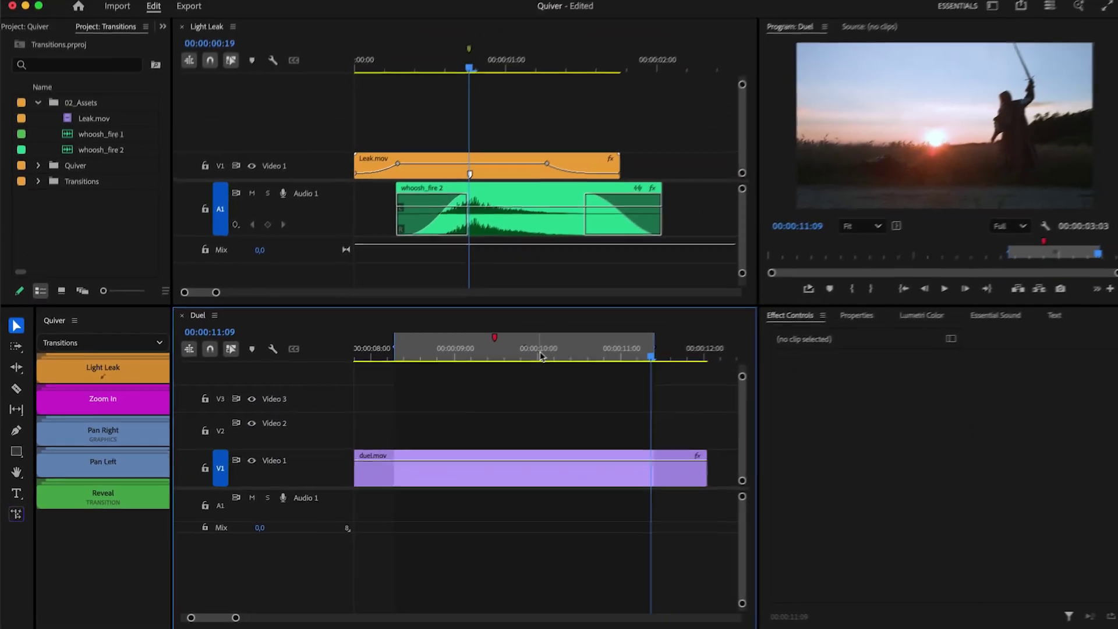
Step: Paste Light Leak's clips into Duel at 00:00:09:12 and verify Leak.mov's Screen blend and Mirror
left_click_drag(540, 355, 494, 357)
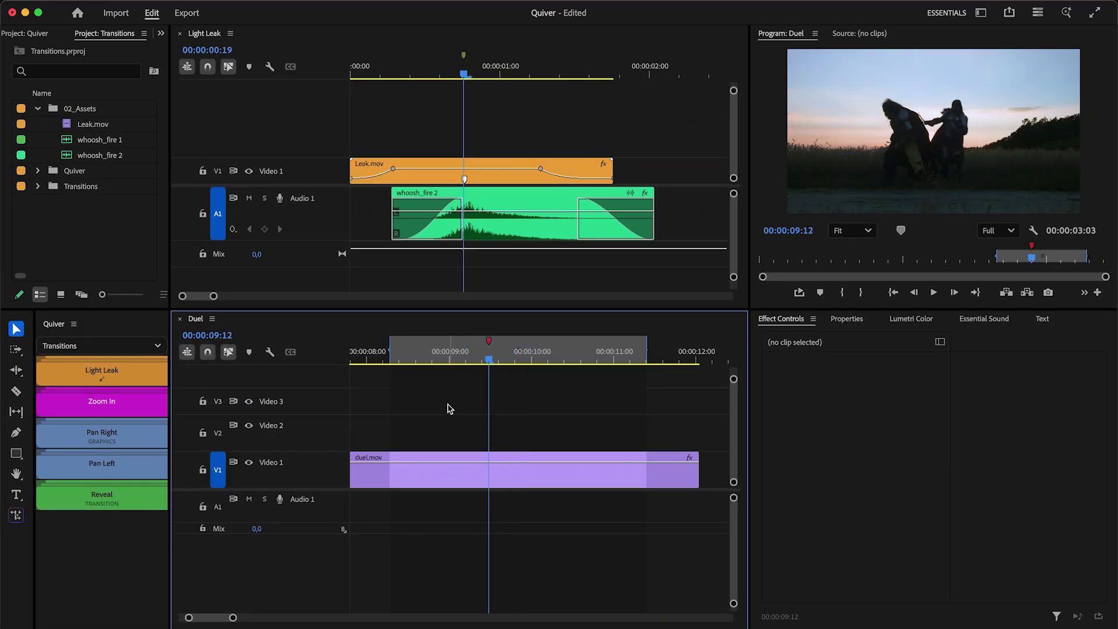
left_click(161, 378)
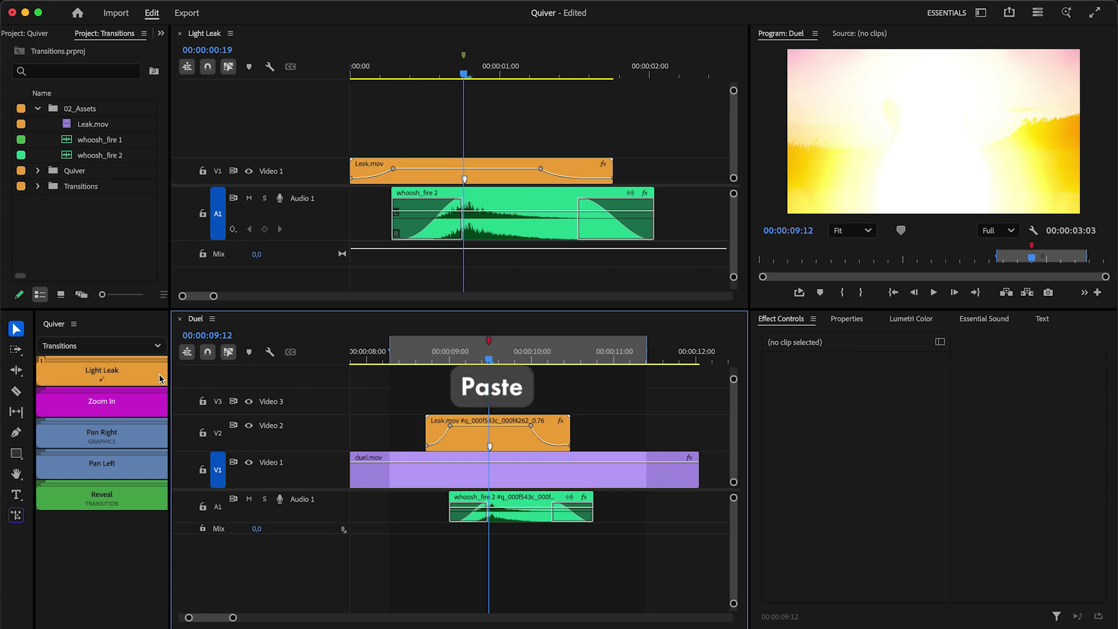
left_click(463, 437)
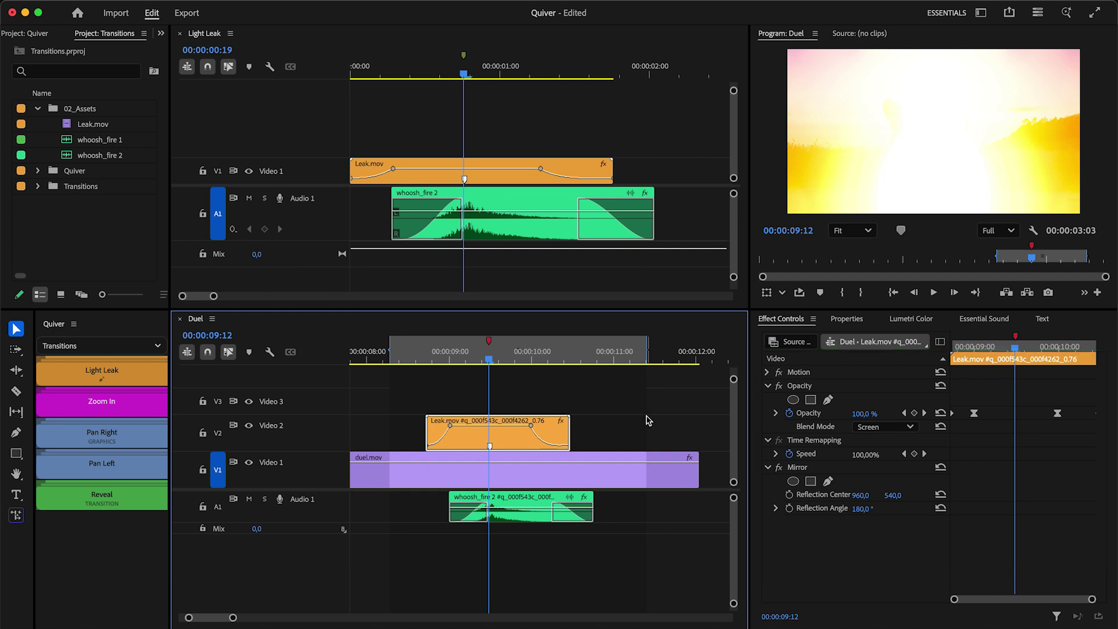
left_click(646, 420)
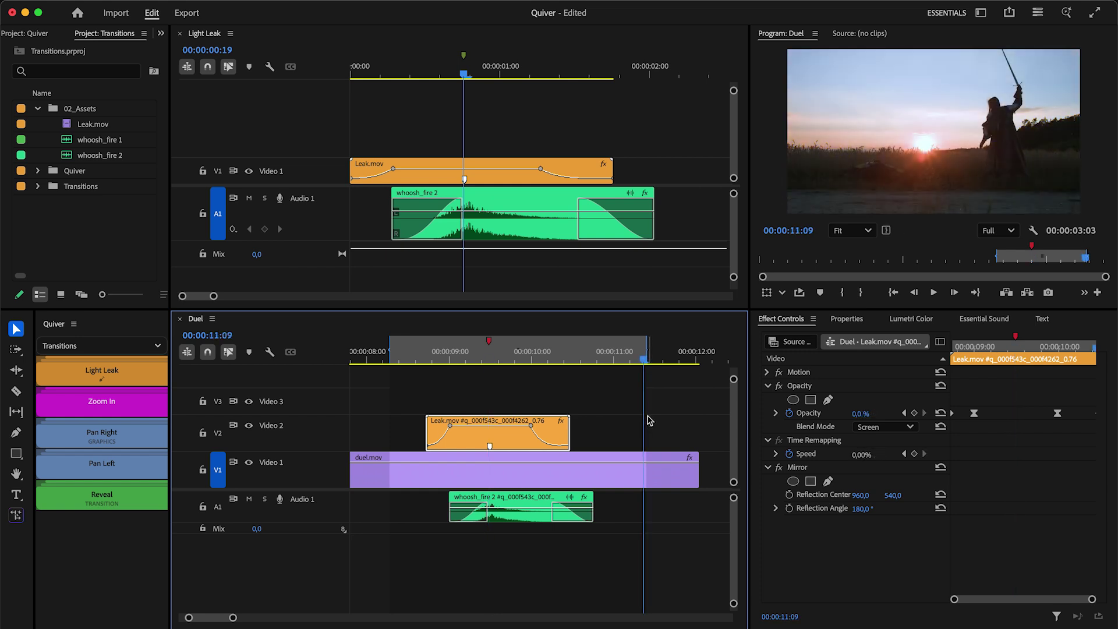
Step: Insert another Light Leak at 00:00:09:05 and set the preset's method to Overwrite
left_click(465, 355)
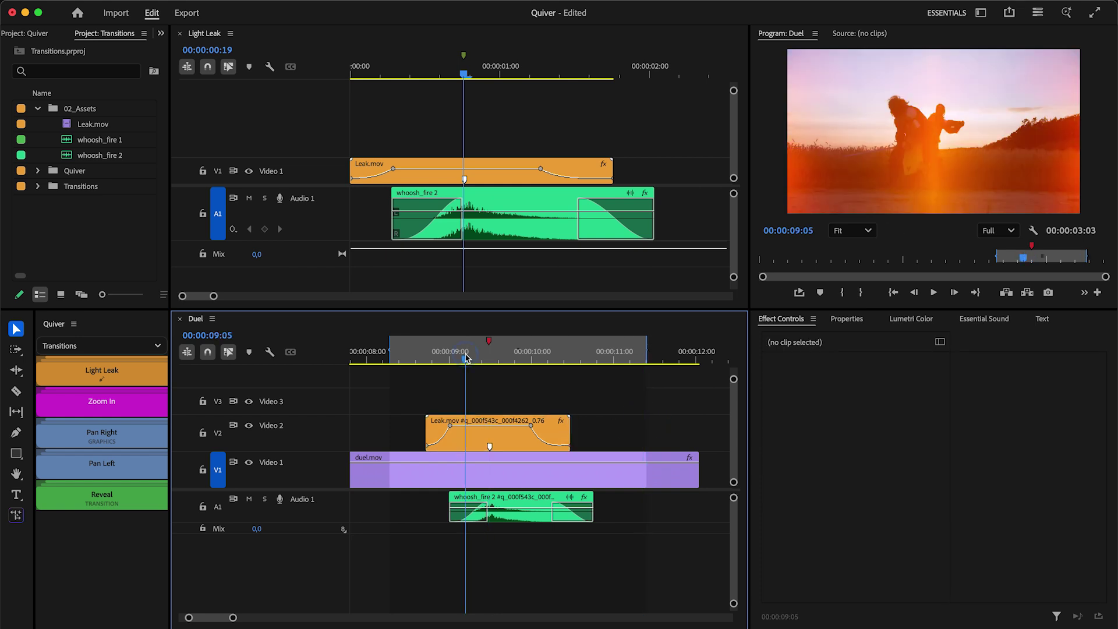
left_click(144, 376)
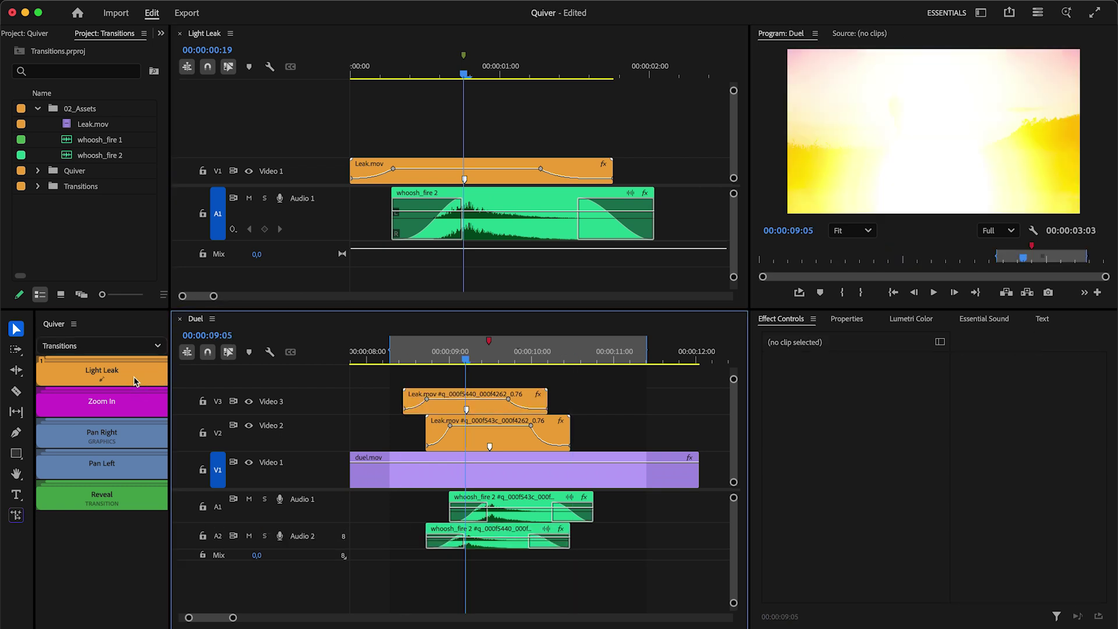
right_click(134, 377)
mouse_move(175, 406)
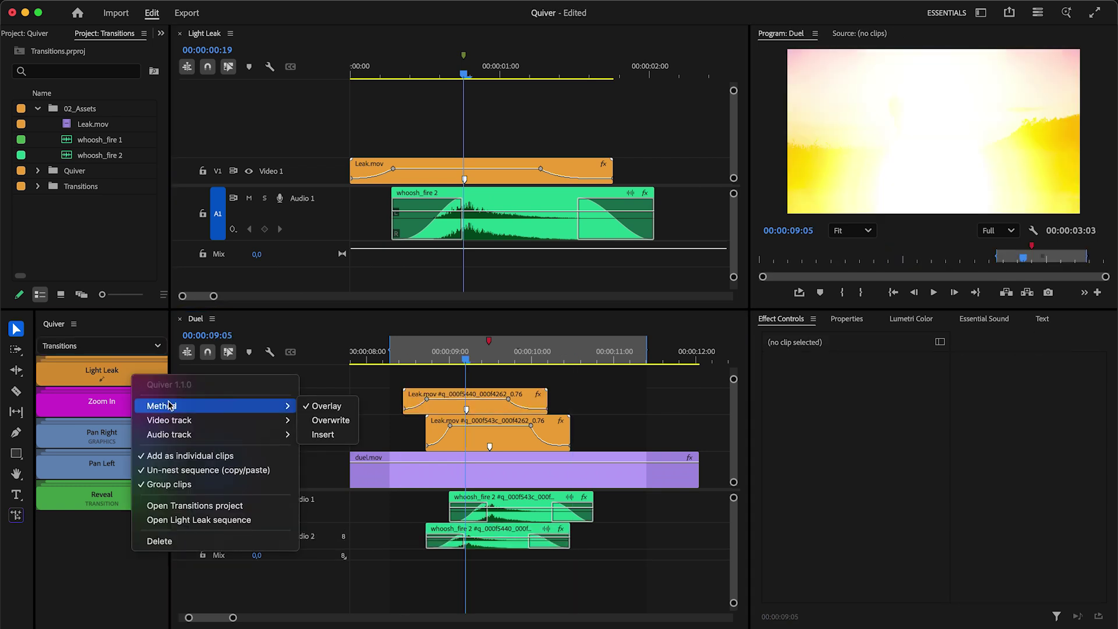
left_click(331, 420)
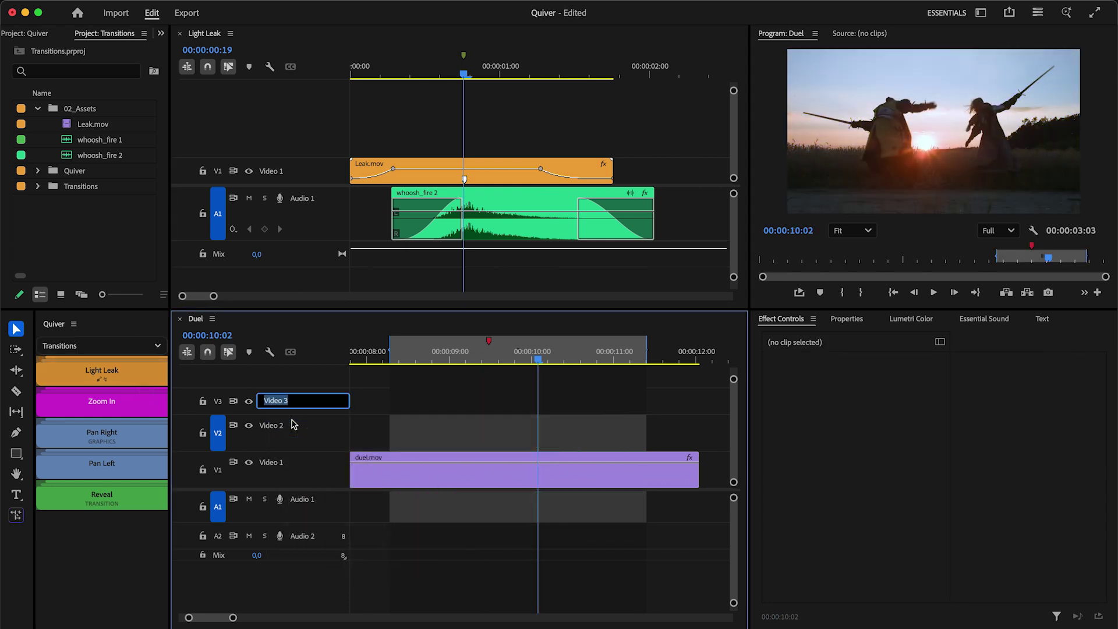
Step: Target the Transition tracks and place Light Leak in Duel at 00:00:10:02
right_click(137, 378)
left_click(428, 517)
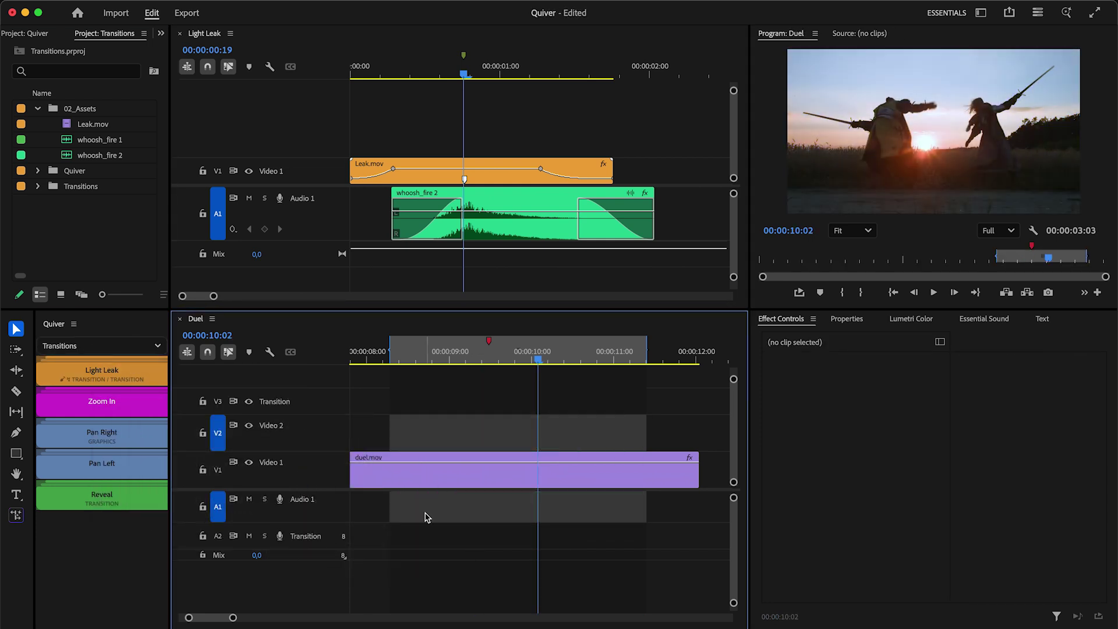
left_click(119, 380)
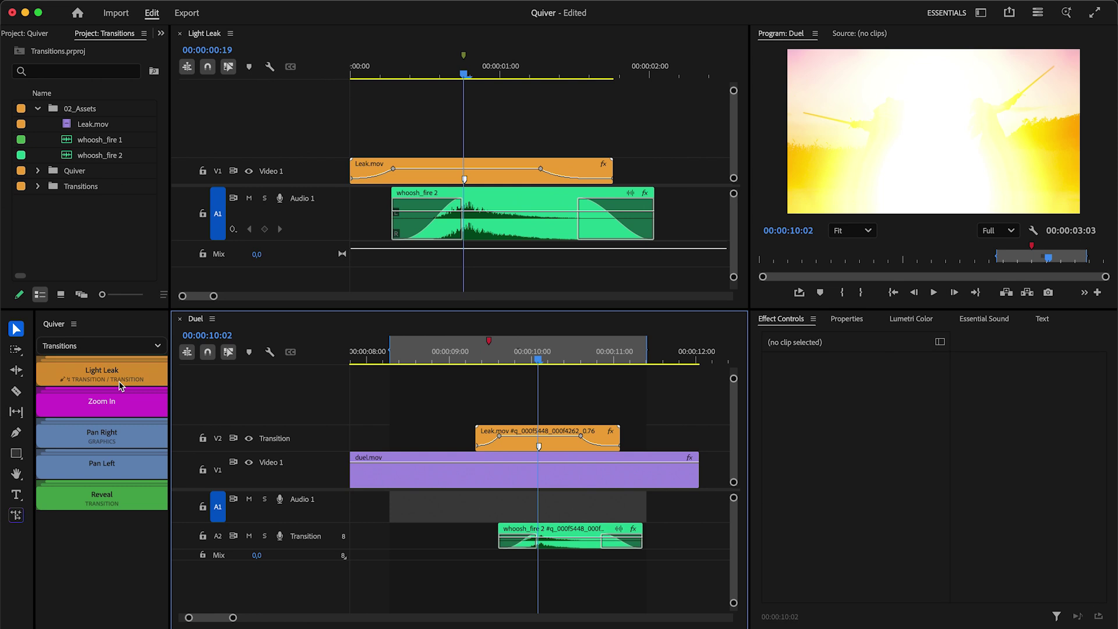
Step: Replace the light leak with Zoom In, then reinsert Light Leak onto the Transition tracks
left_click(137, 410)
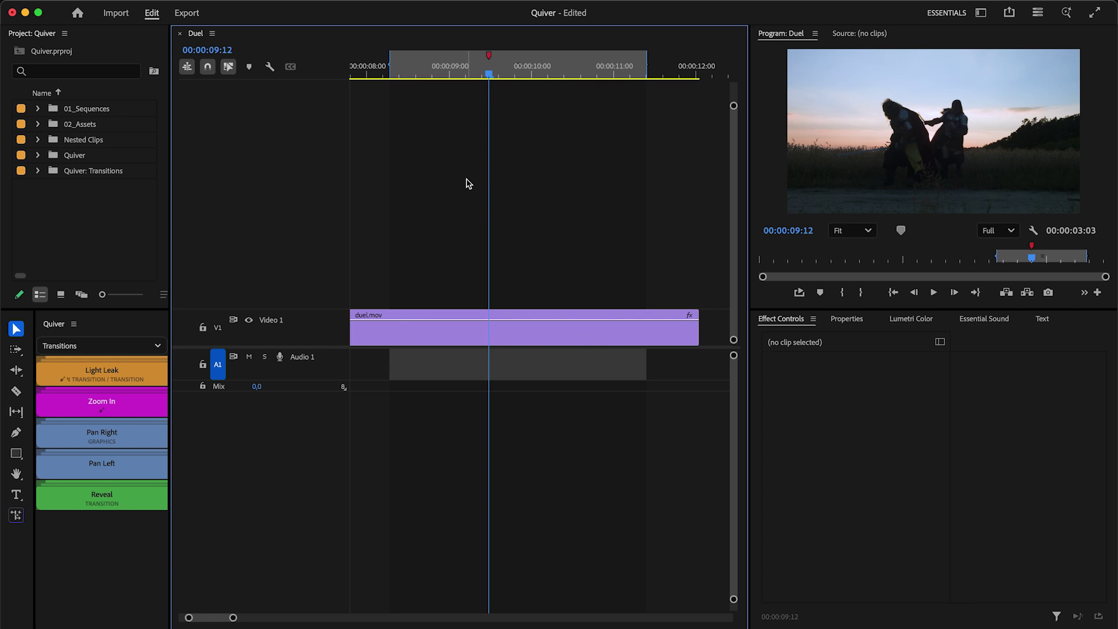
left_click(128, 380)
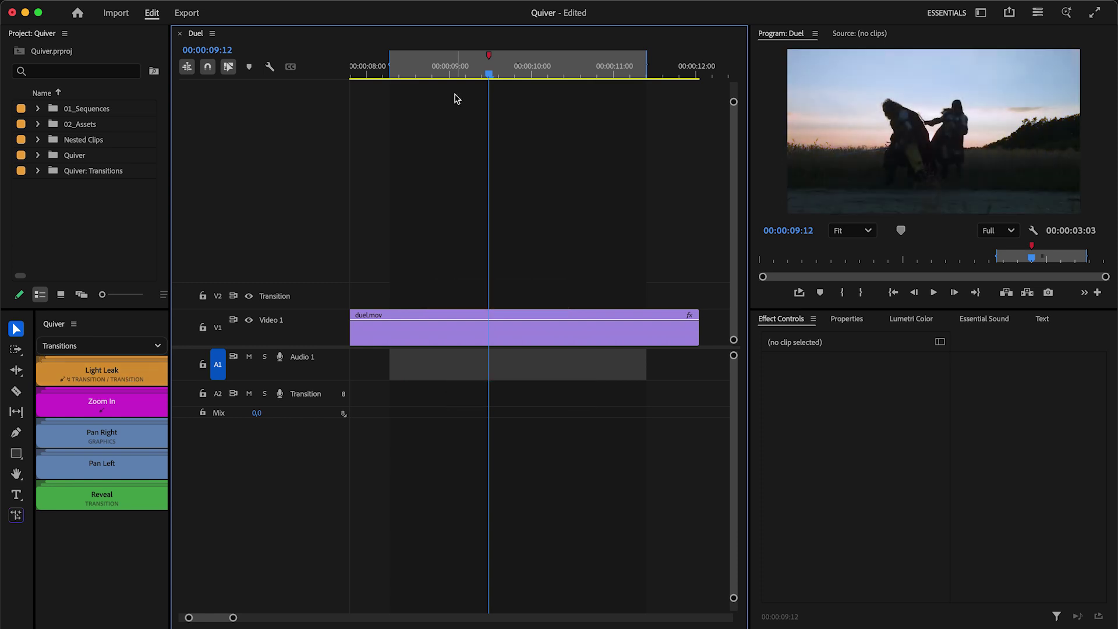
left_click_drag(449, 69, 400, 69)
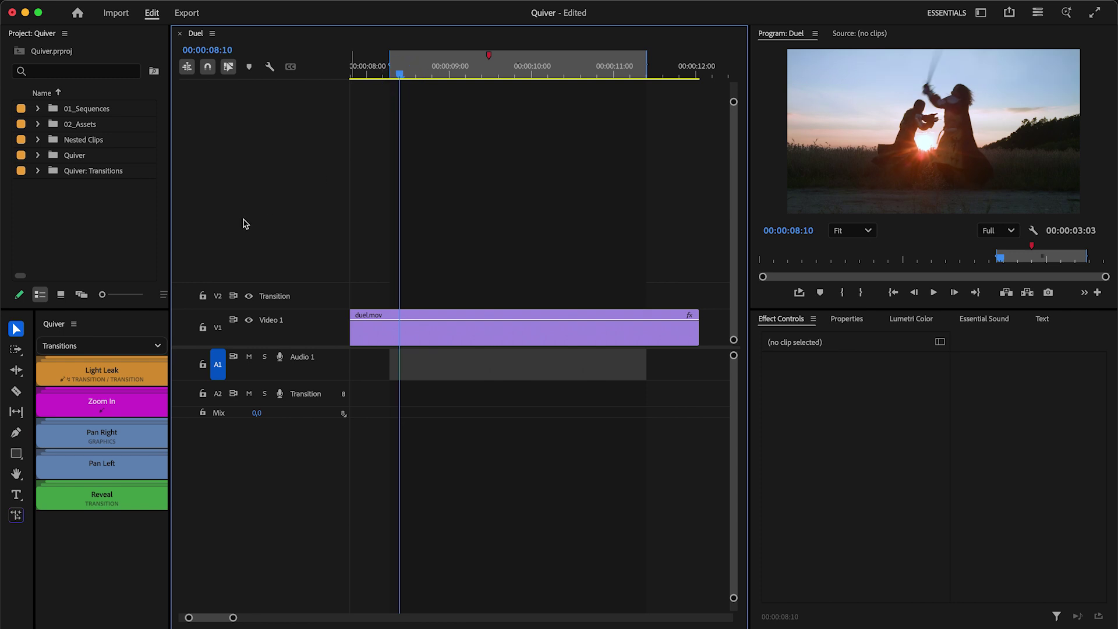
key("space")
left_click(108, 377)
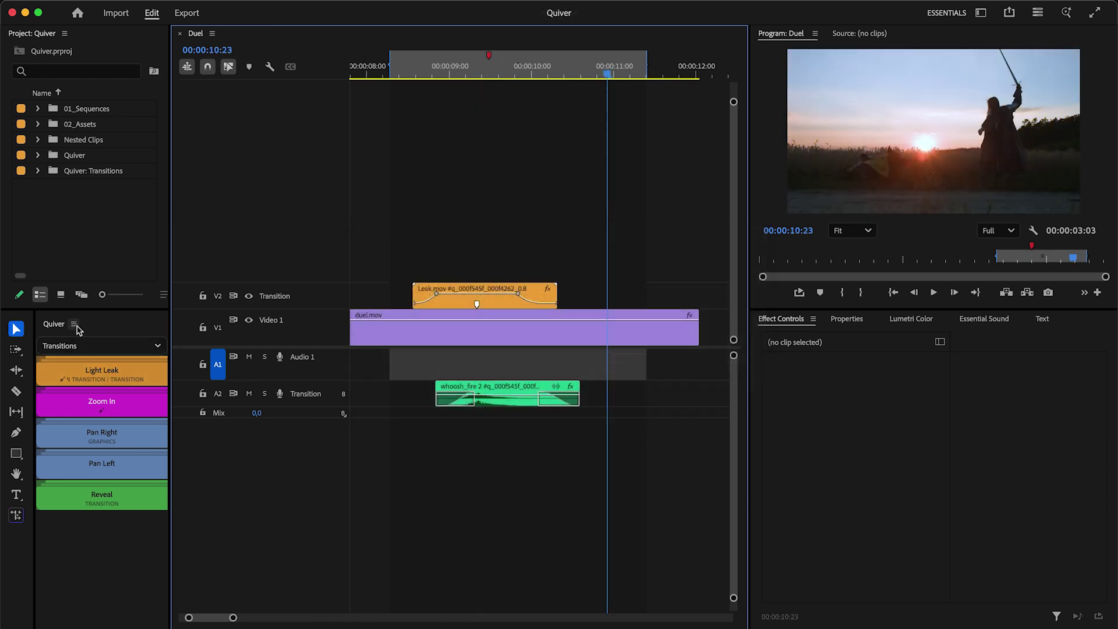
Step: Open the Quiver projects library from the Quiver panel menu
left_click(74, 325)
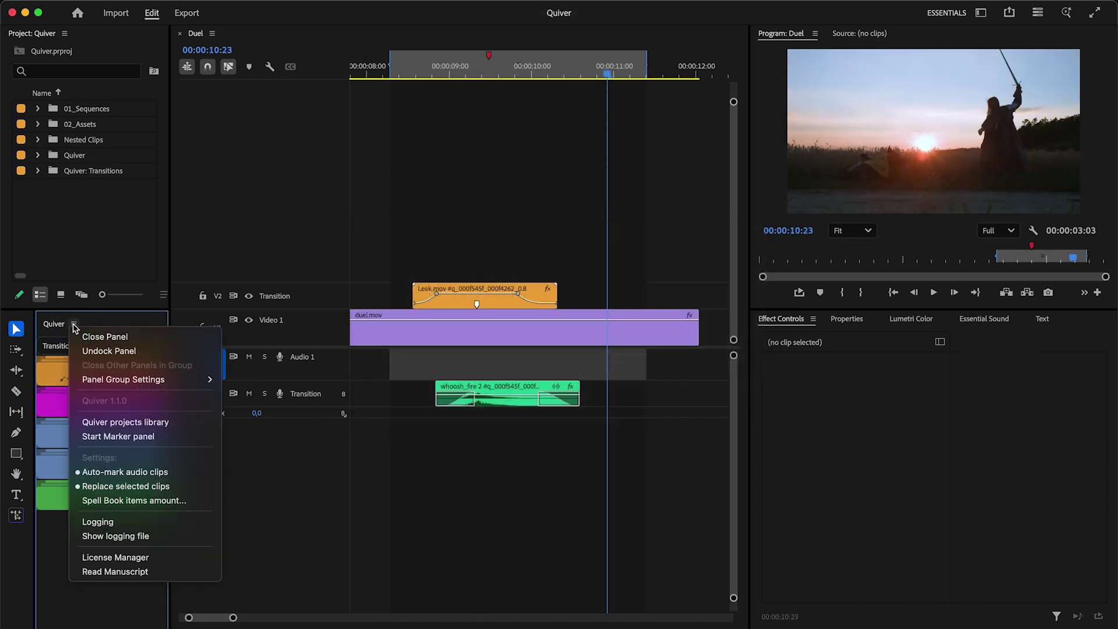
left_click(150, 423)
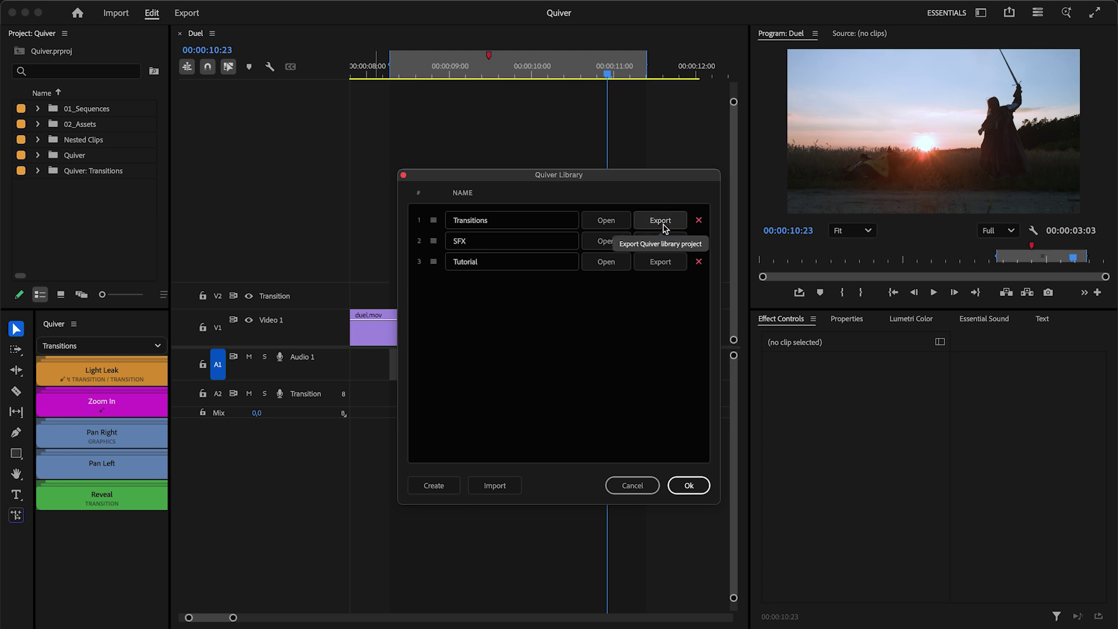
Step: Export the Transitions Quiver project into the Export folder
left_click(661, 221)
double_click(372, 155)
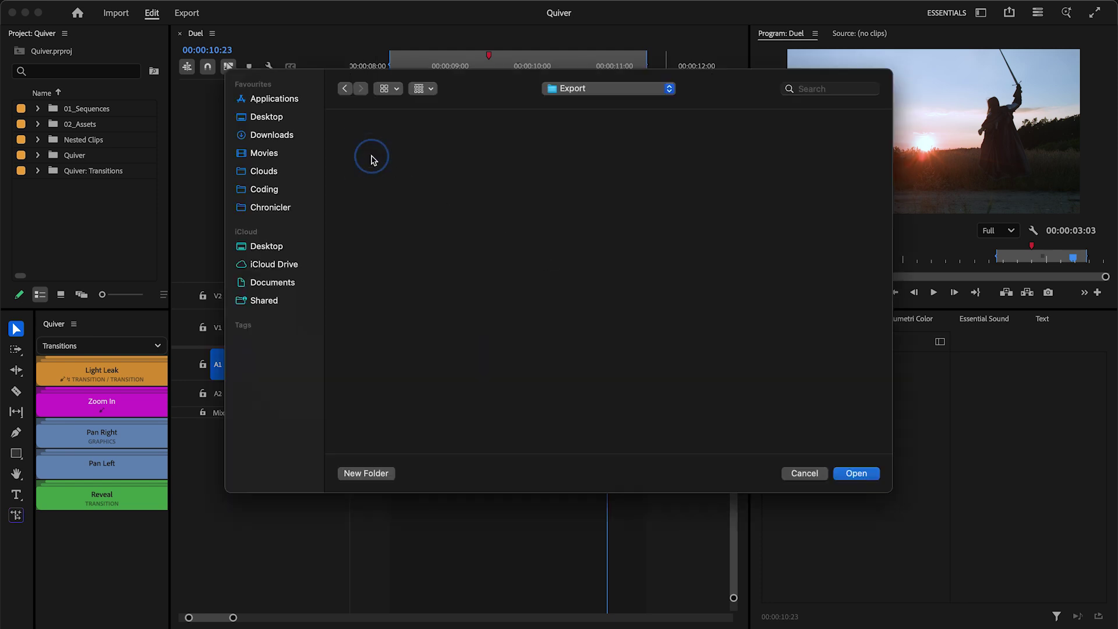
left_click(856, 473)
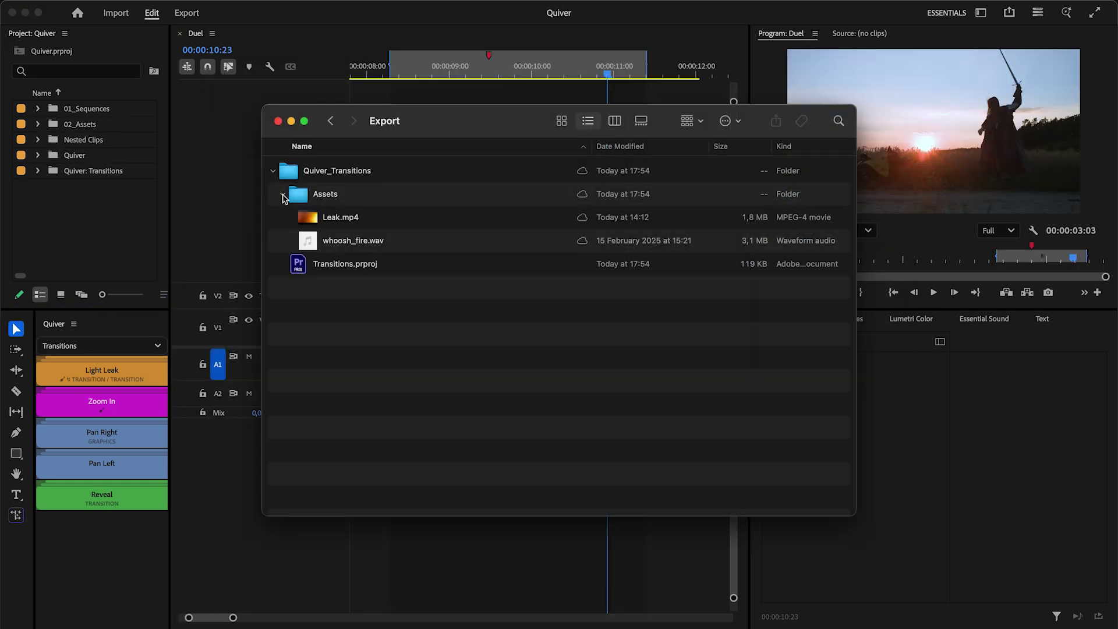
Step: Import Transitions.prproj from the Quiver_Transitions folder into the Quiver library
left_click(236, 212)
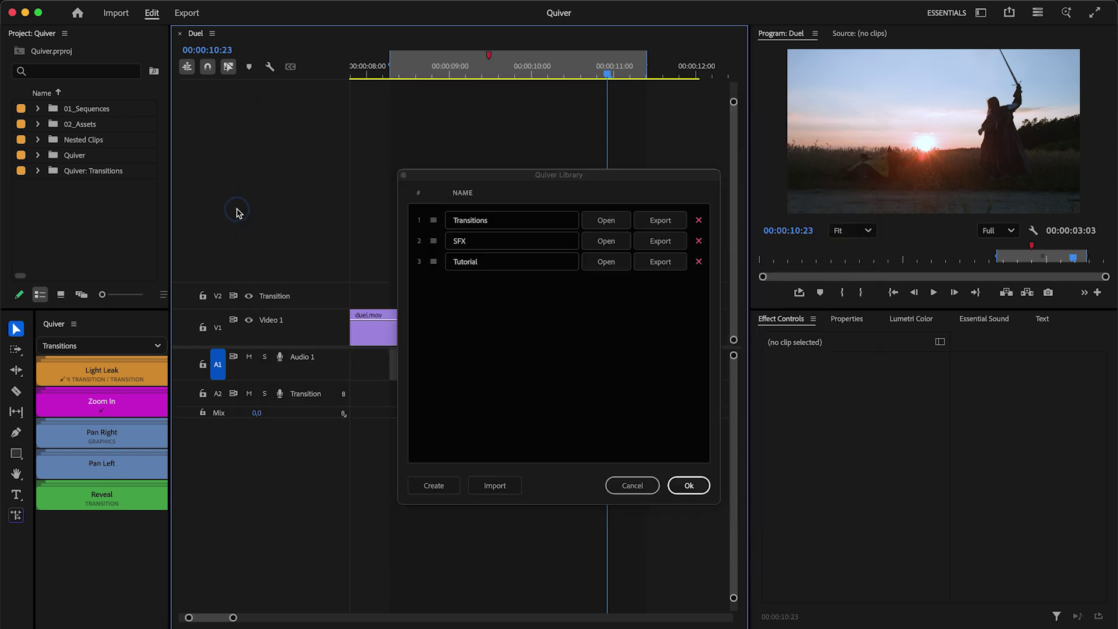
left_click(504, 488)
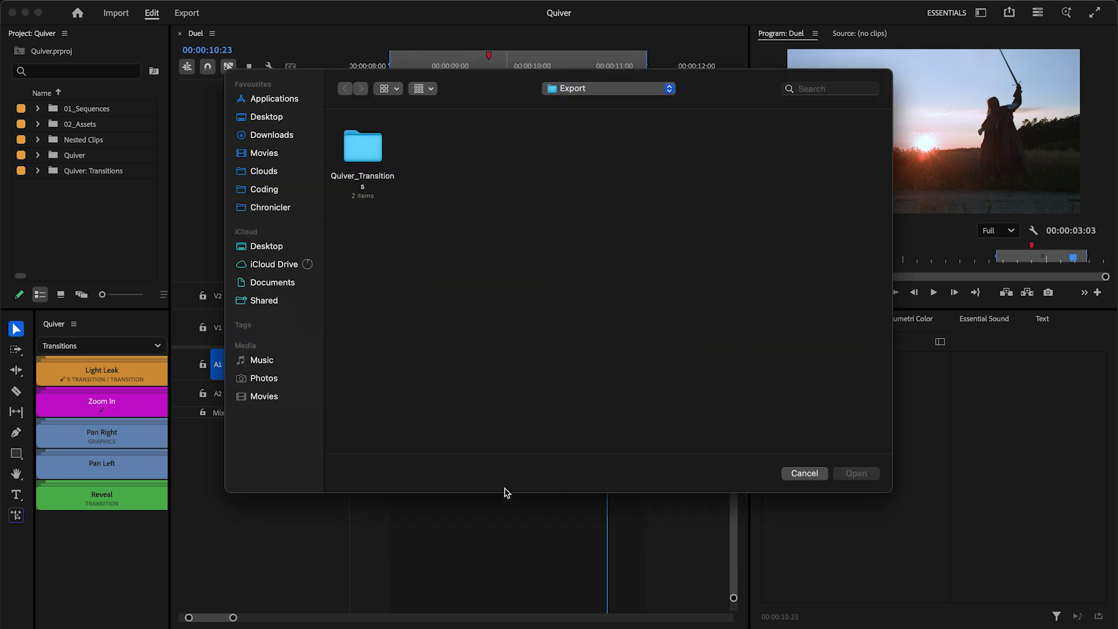
double_click(365, 148)
left_click(430, 153)
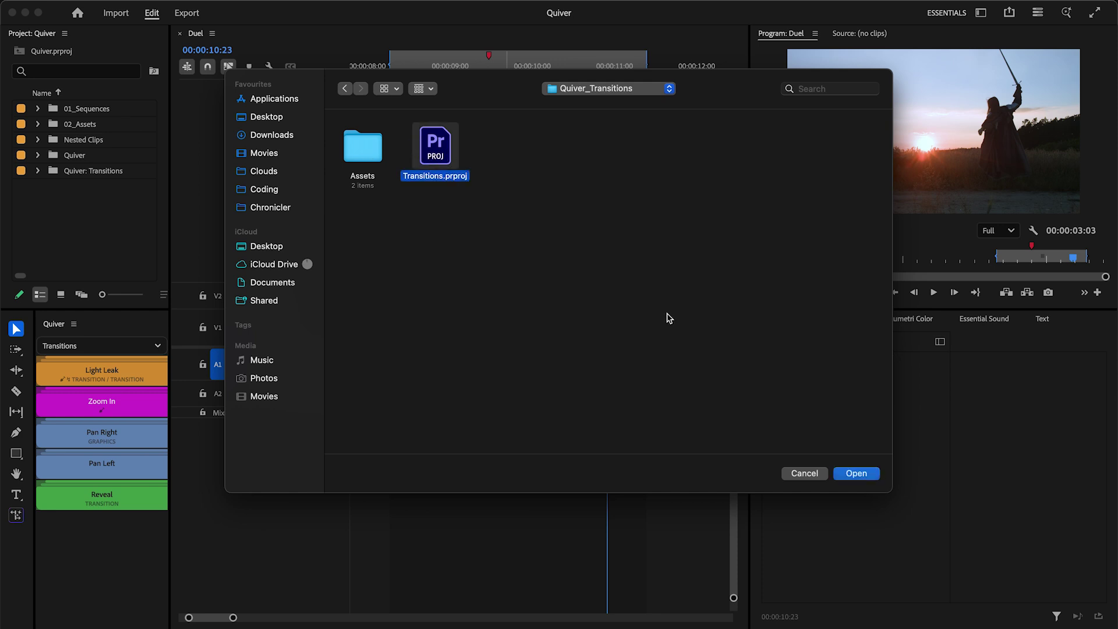
left_click(853, 472)
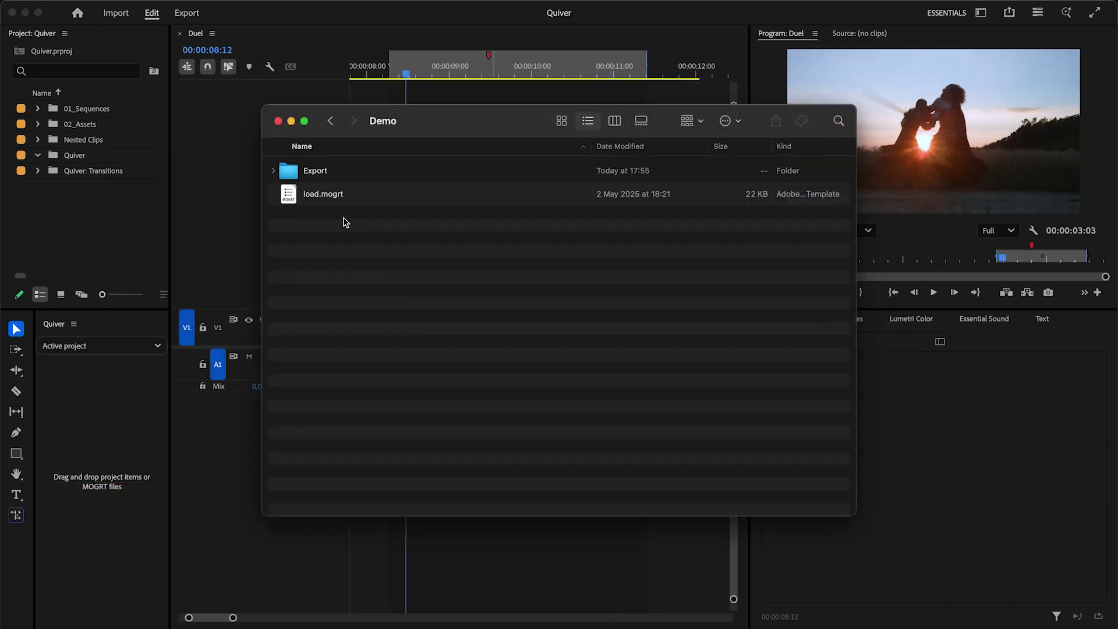
Step: Add load.mogrt to Quiver, place it on Duel, then delete the LOADING CONTENT clip
left_click_drag(324, 194, 107, 436)
left_click(406, 546)
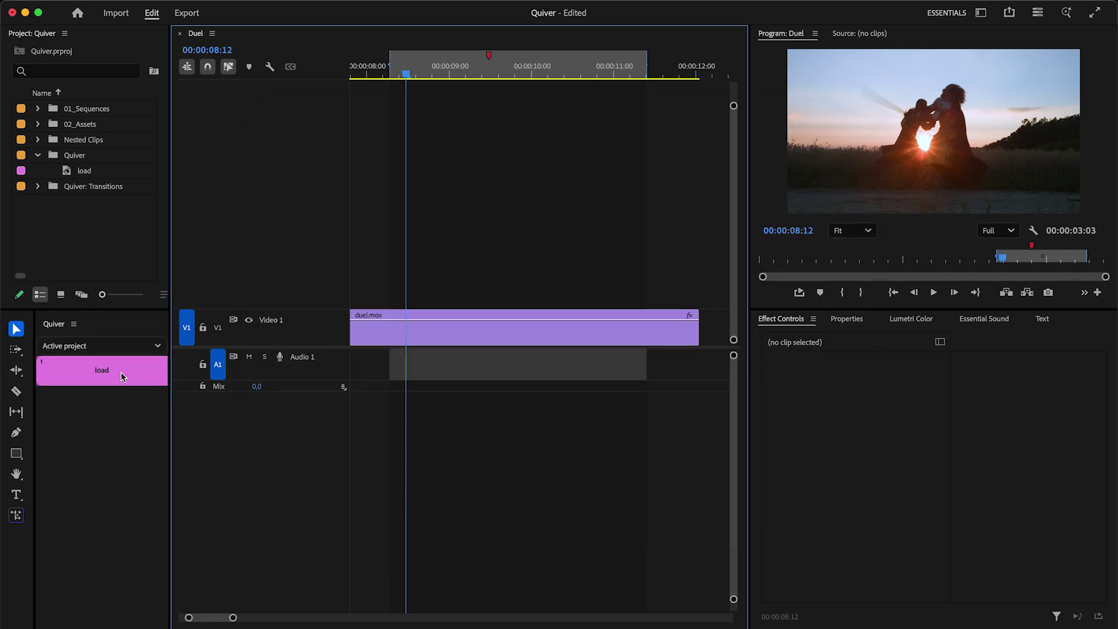
left_click(120, 371)
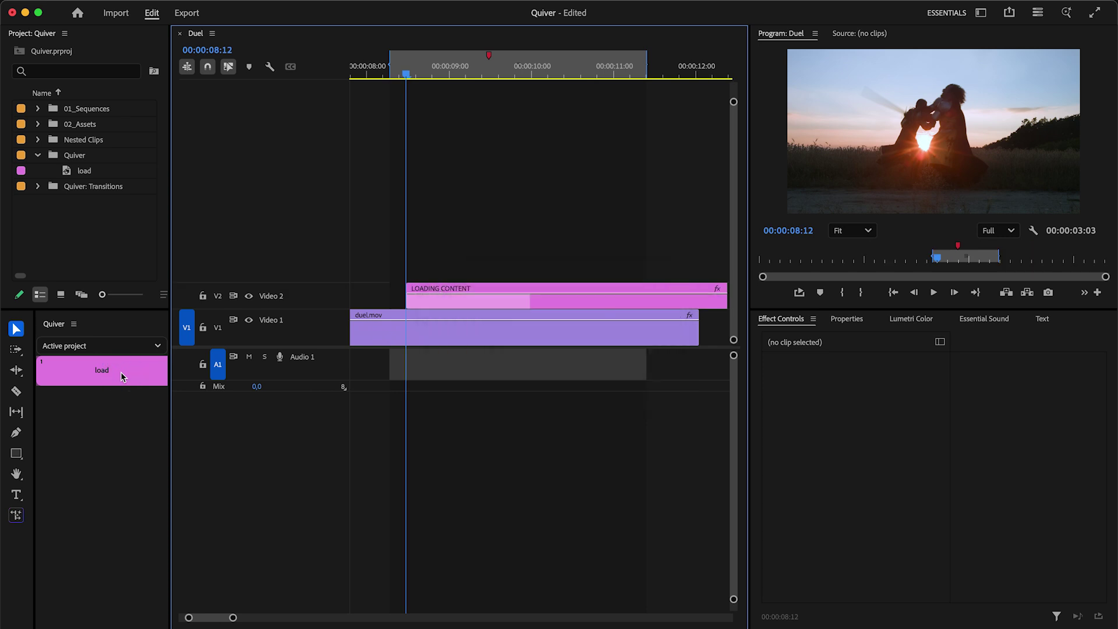
left_click(442, 301)
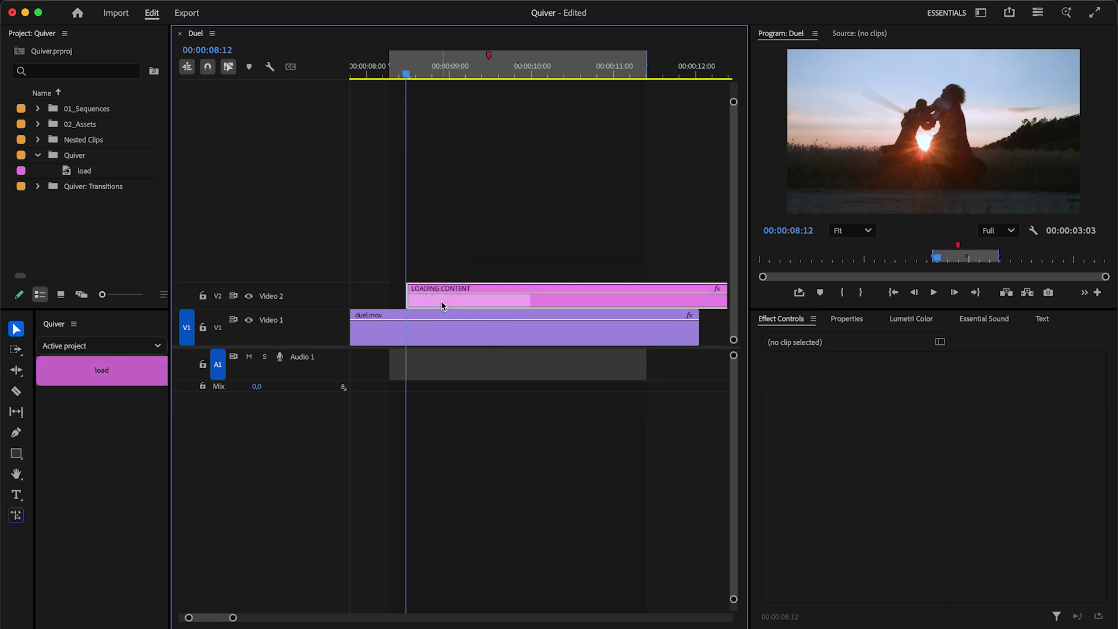
key("Delete")
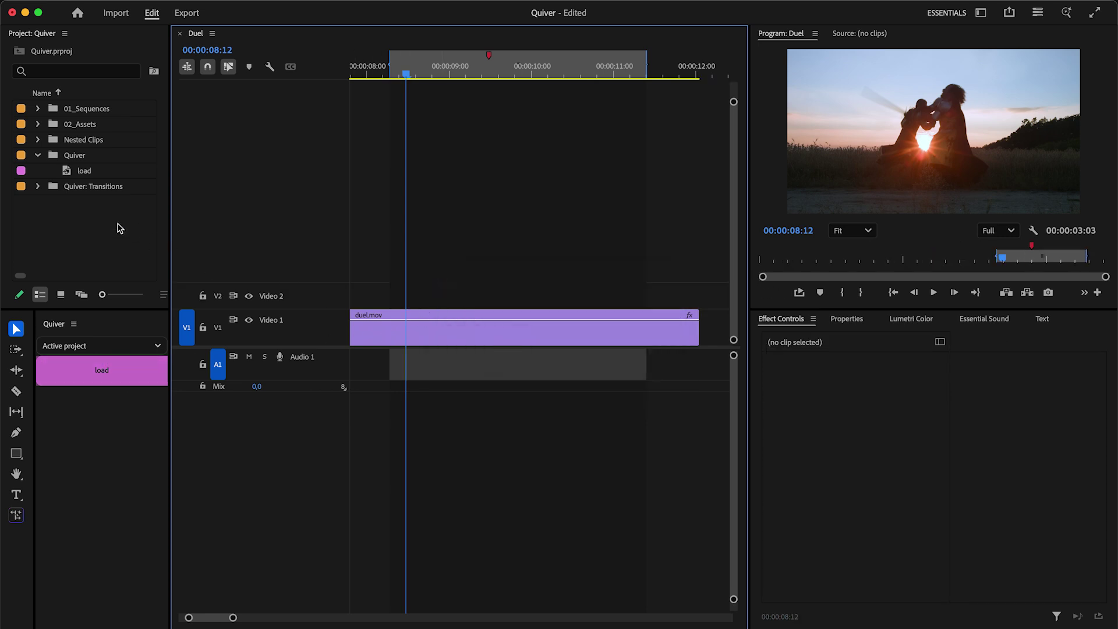
Step: Give the load item the Blue label and place the blue load graphic on the timeline
left_click(98, 196)
right_click(82, 173)
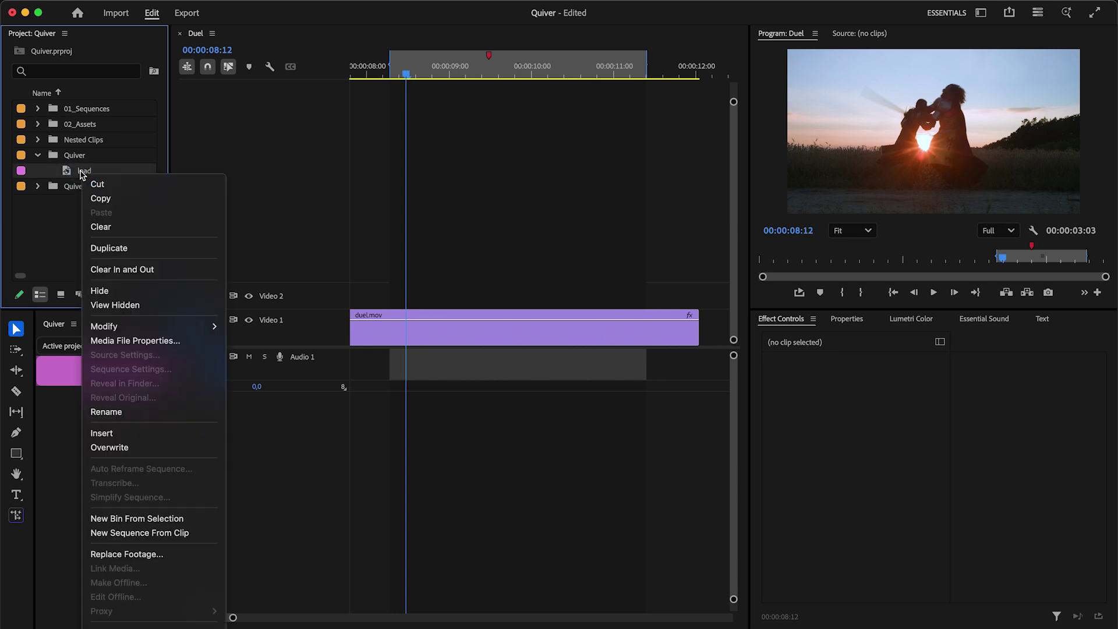
scroll(113, 281, "down", 5)
mouse_move(170, 458)
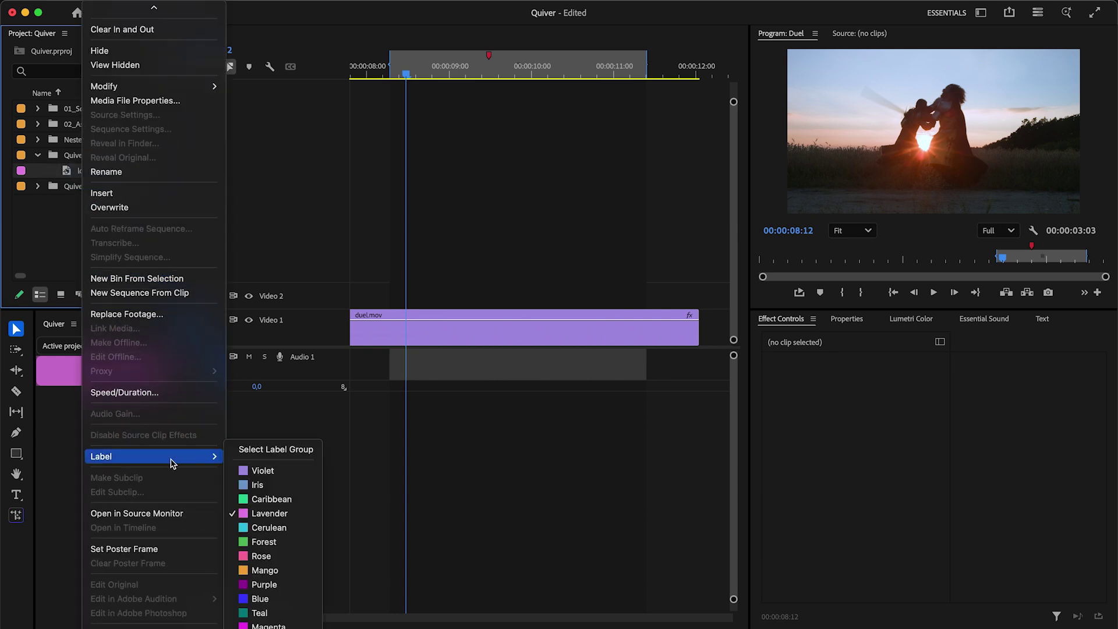
left_click(287, 599)
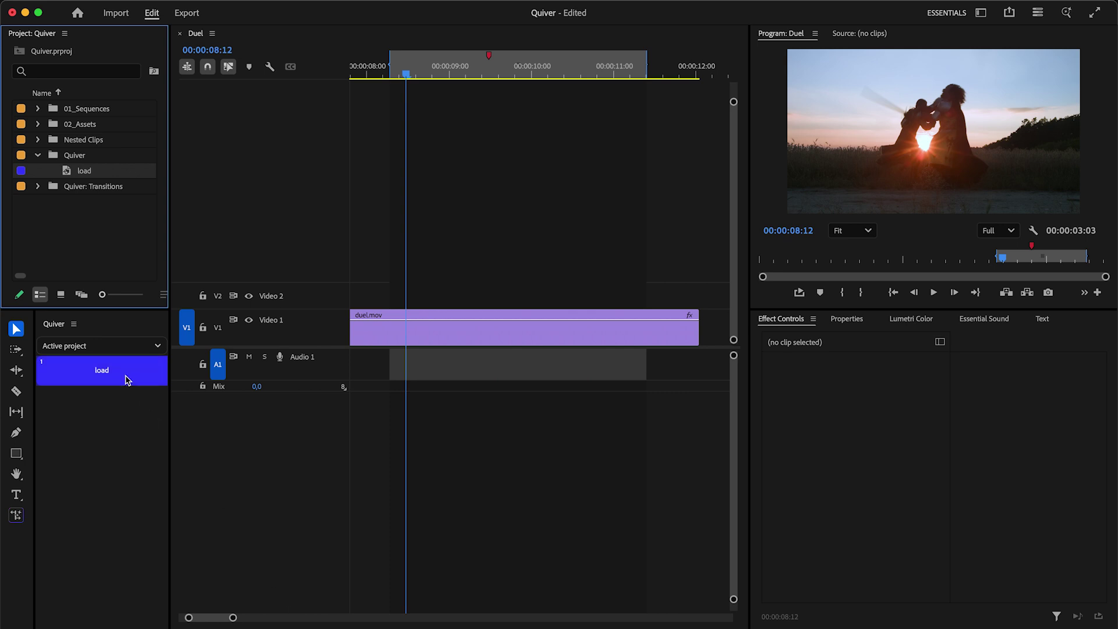
left_click(126, 377)
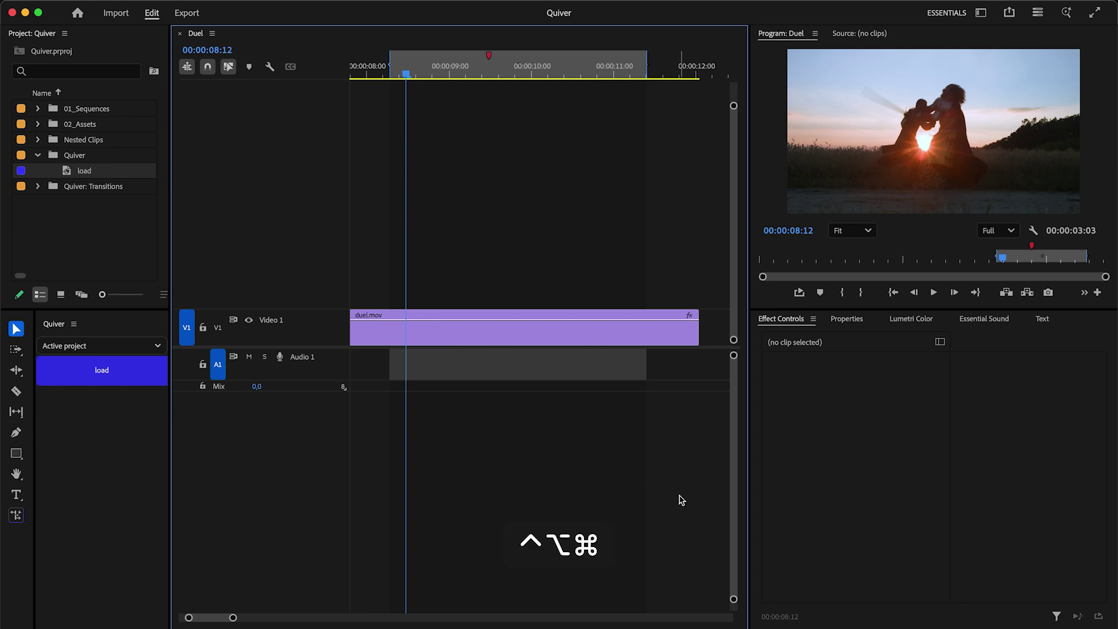
Step: Assign ⌃⌥⌘T to Quiver 1 — Transitions in Spell Book and use it to load Transitions
key("ctrl+alt+super+bracketleft")
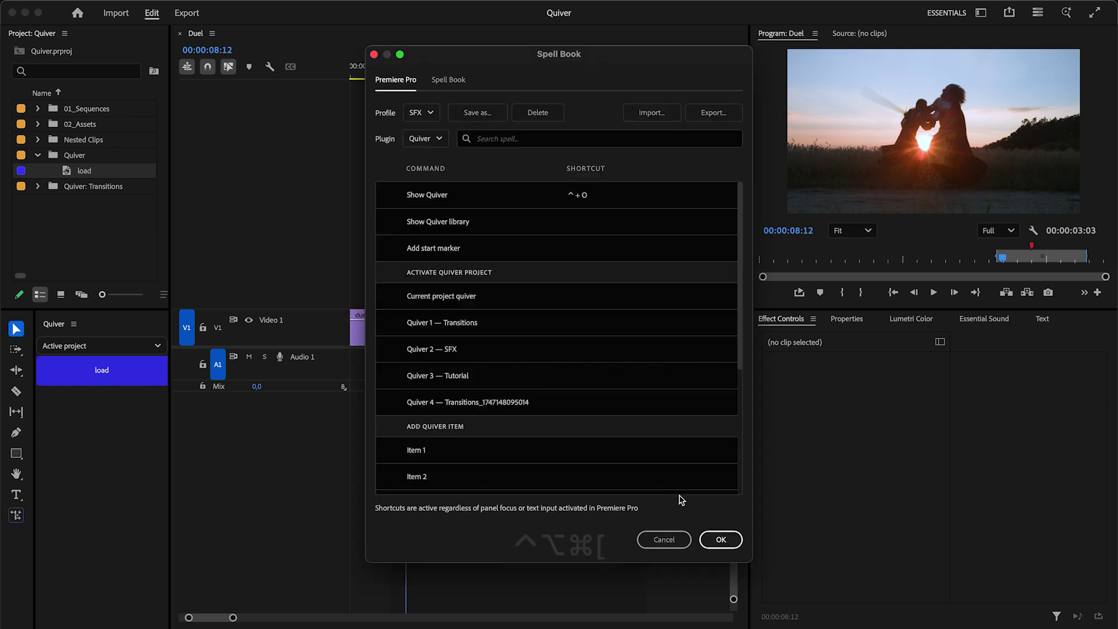
left_click(630, 327)
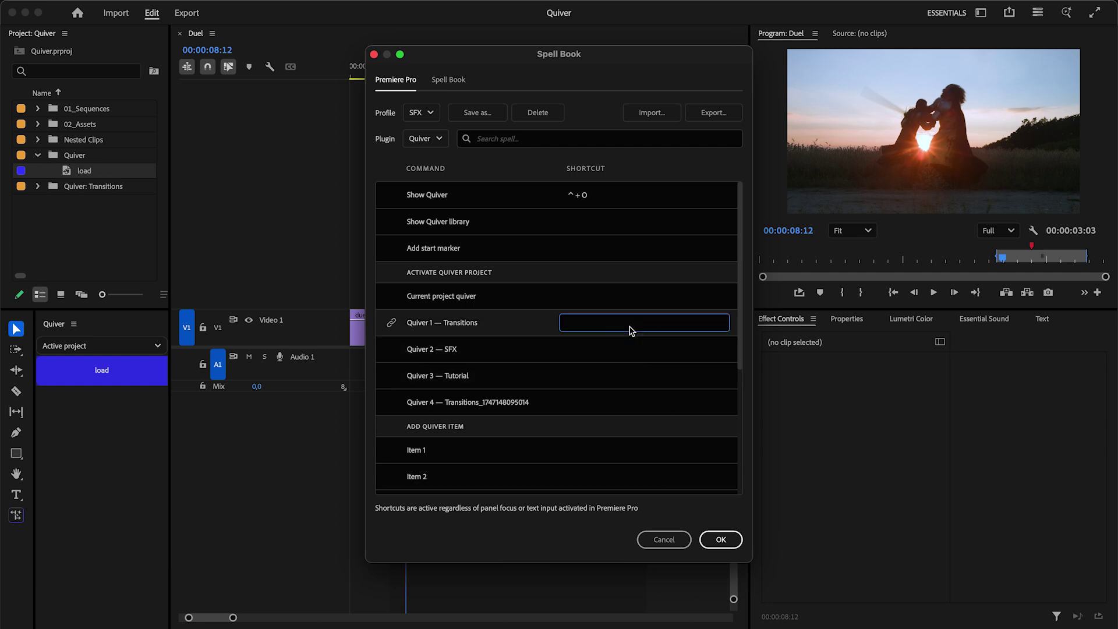
key("ctrl+alt+super+t")
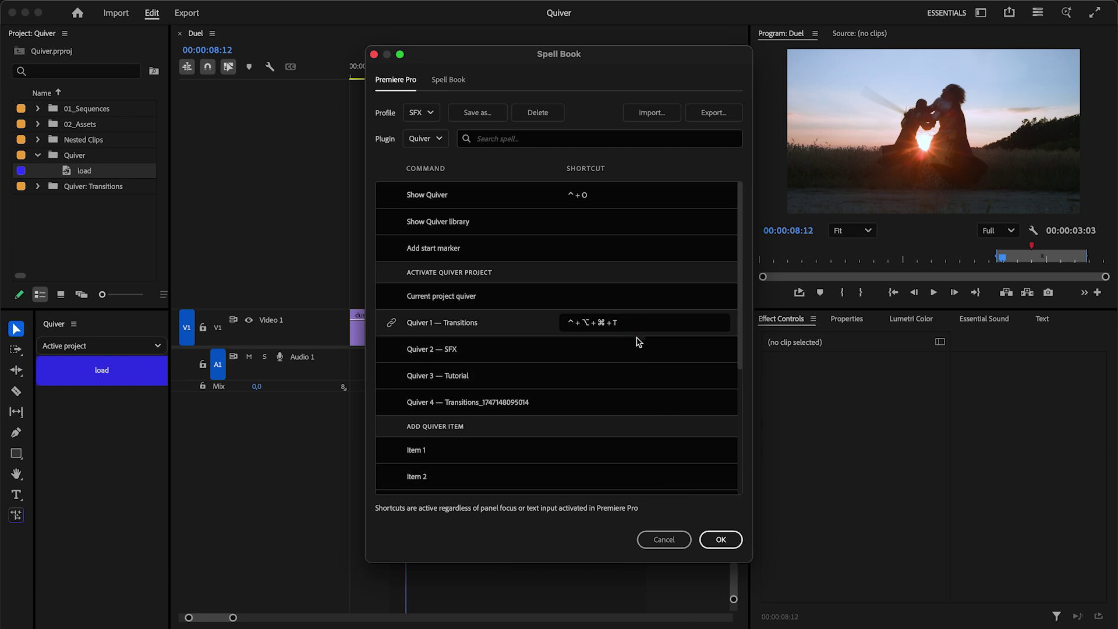
left_click(721, 540)
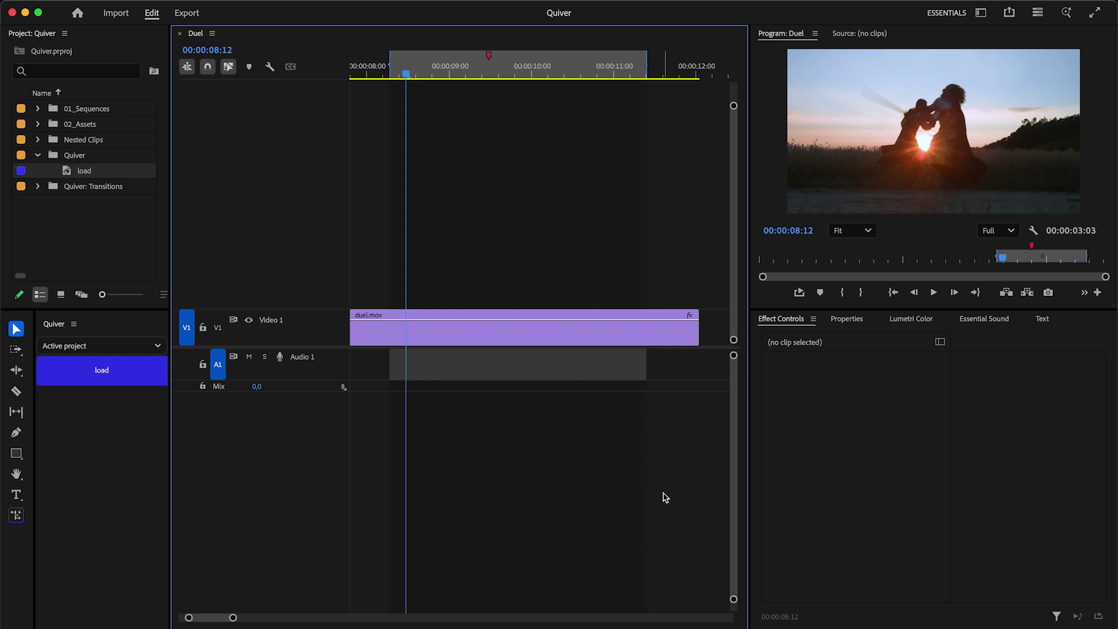
key("ctrl+alt+super+t")
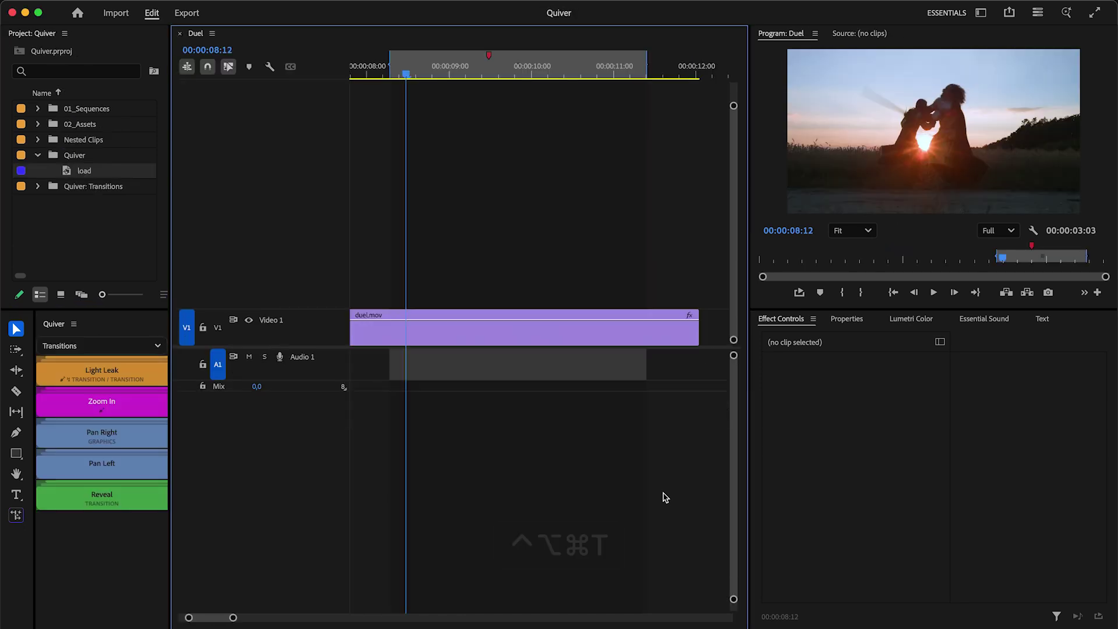
Step: Move SFX to the top position in the Quiver projects library and confirm the new order
left_click(74, 324)
left_click(123, 422)
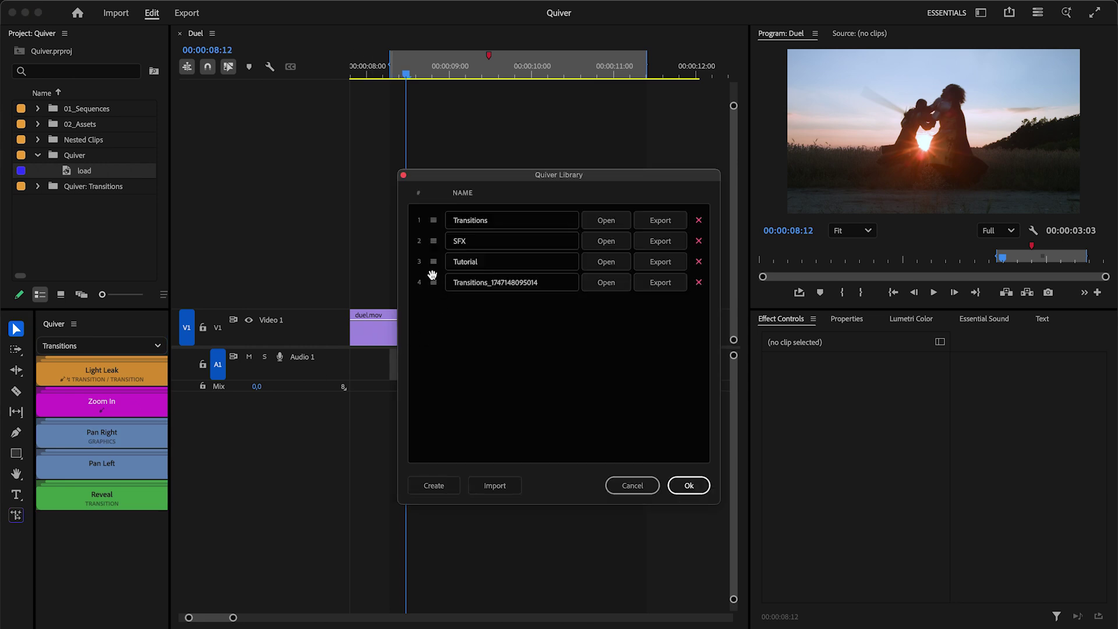
left_click_drag(433, 241, 442, 262)
left_click(675, 479)
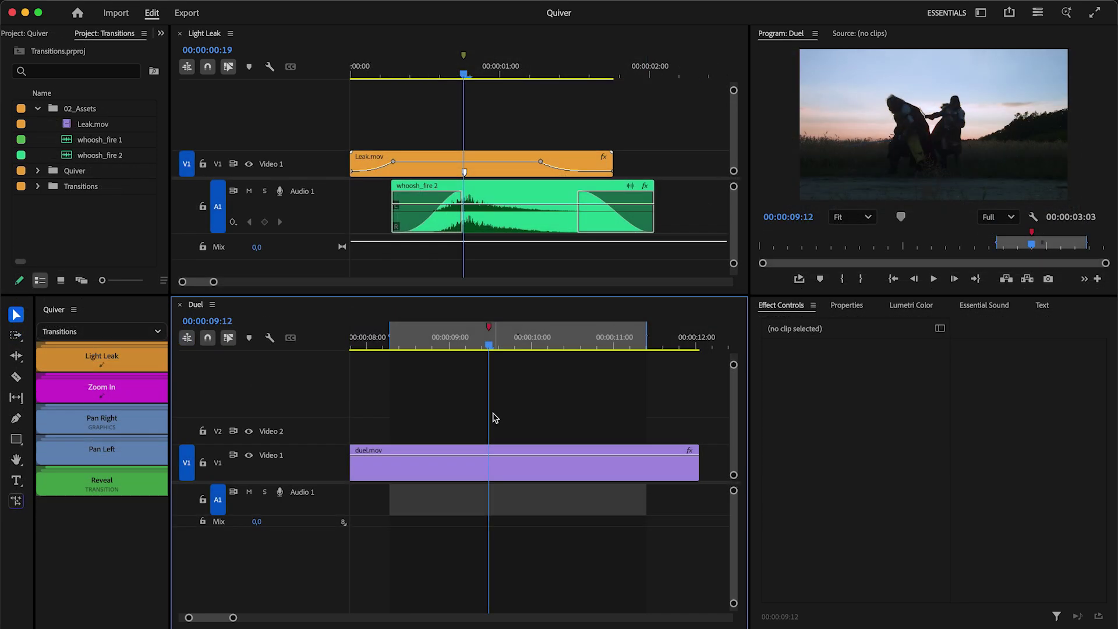
Step: Apply Light Leak with Group clips toggled, then Zoom In with Replace selected clips toggled
right_click(118, 366)
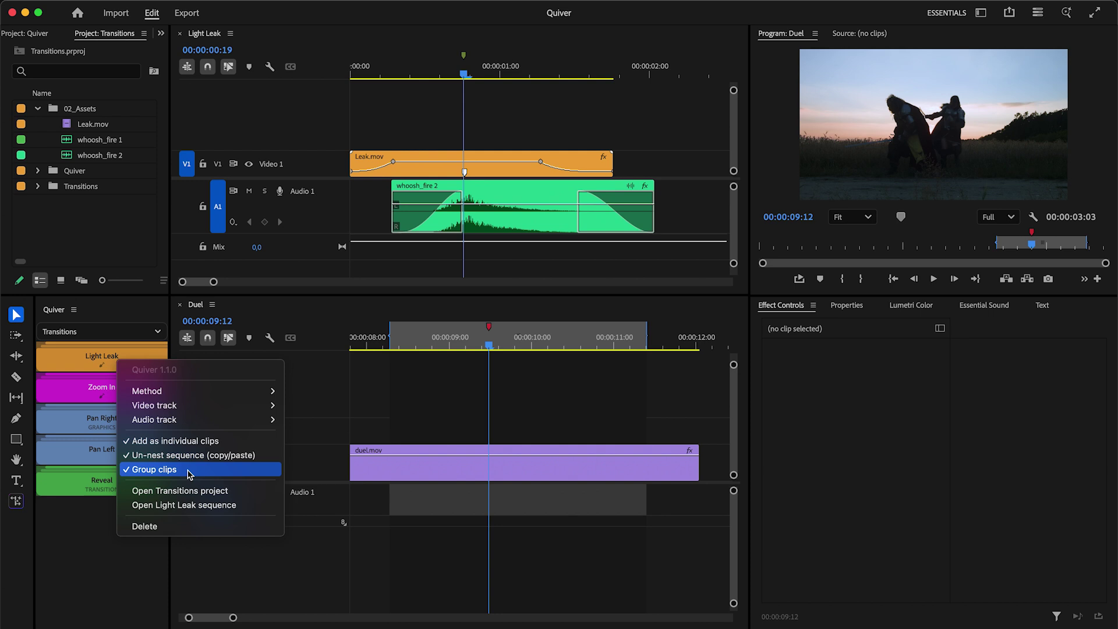
left_click(189, 474)
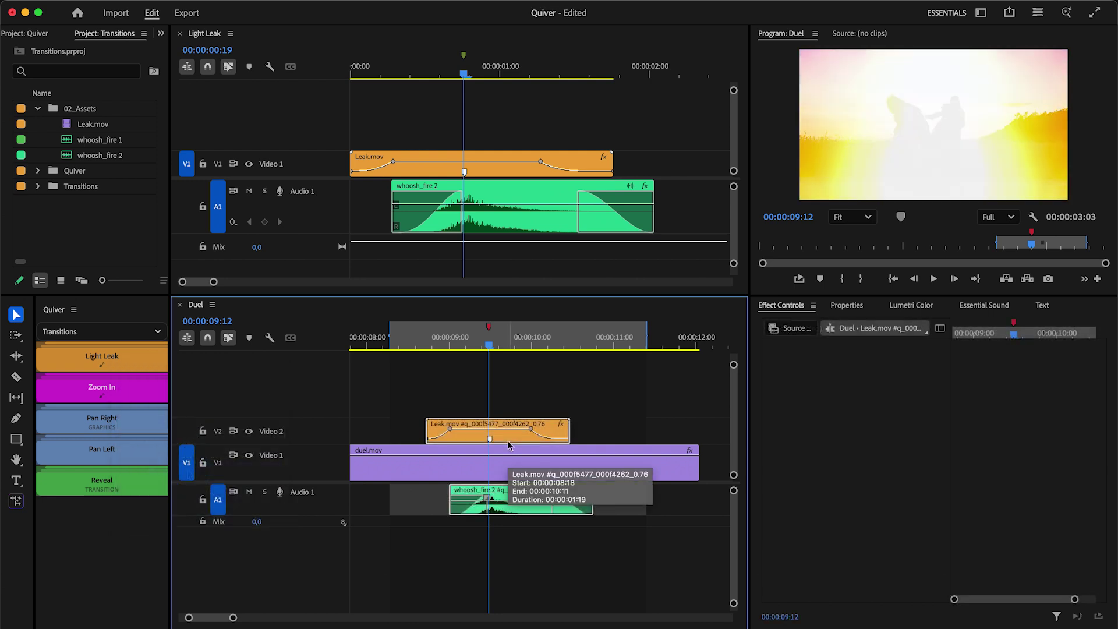
left_click(73, 310)
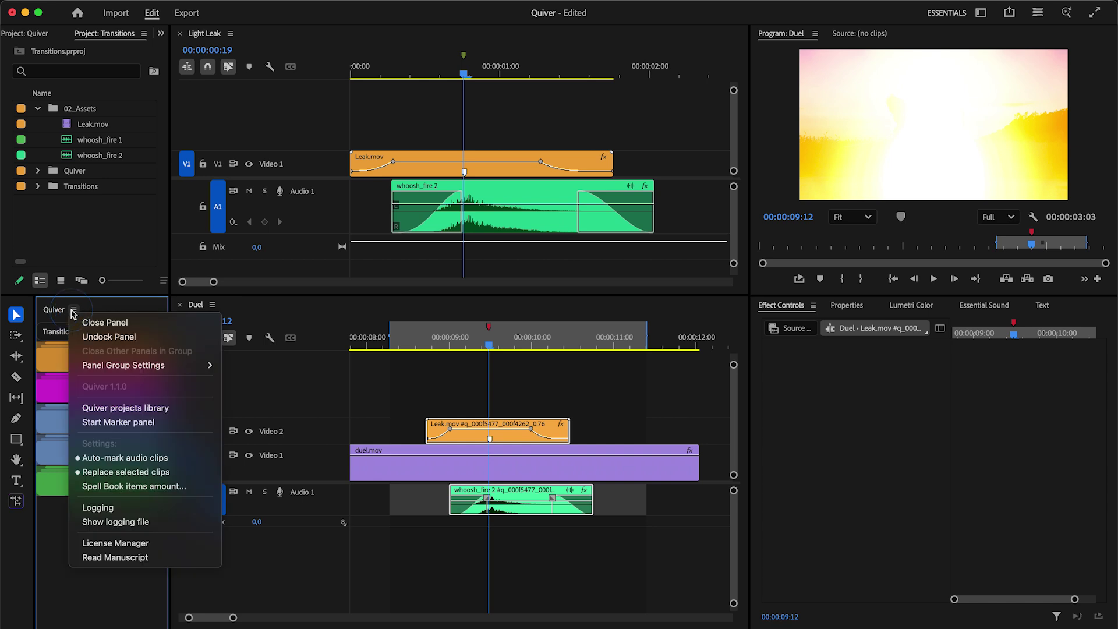
left_click(150, 473)
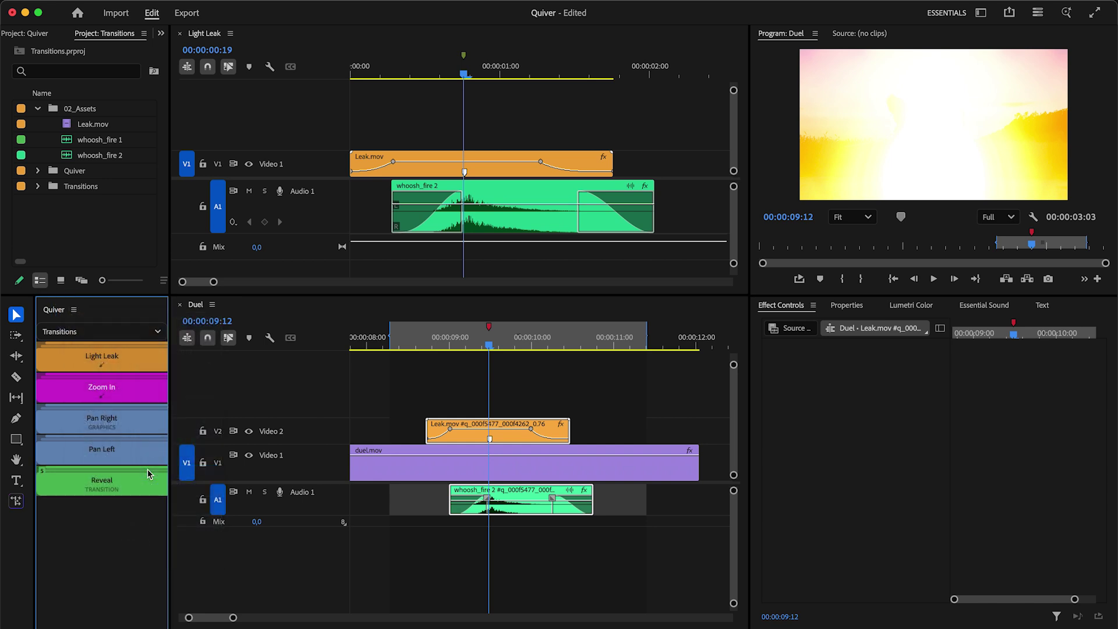
left_click(132, 399)
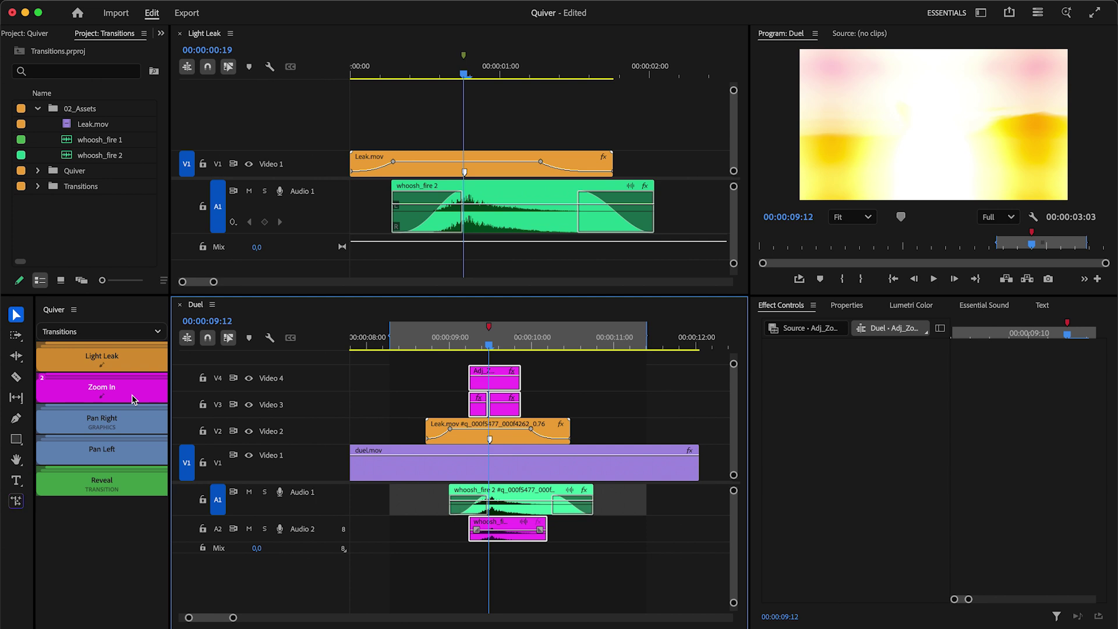
Step: Set Quiver's Spell Book items amount to 50
left_click(74, 311)
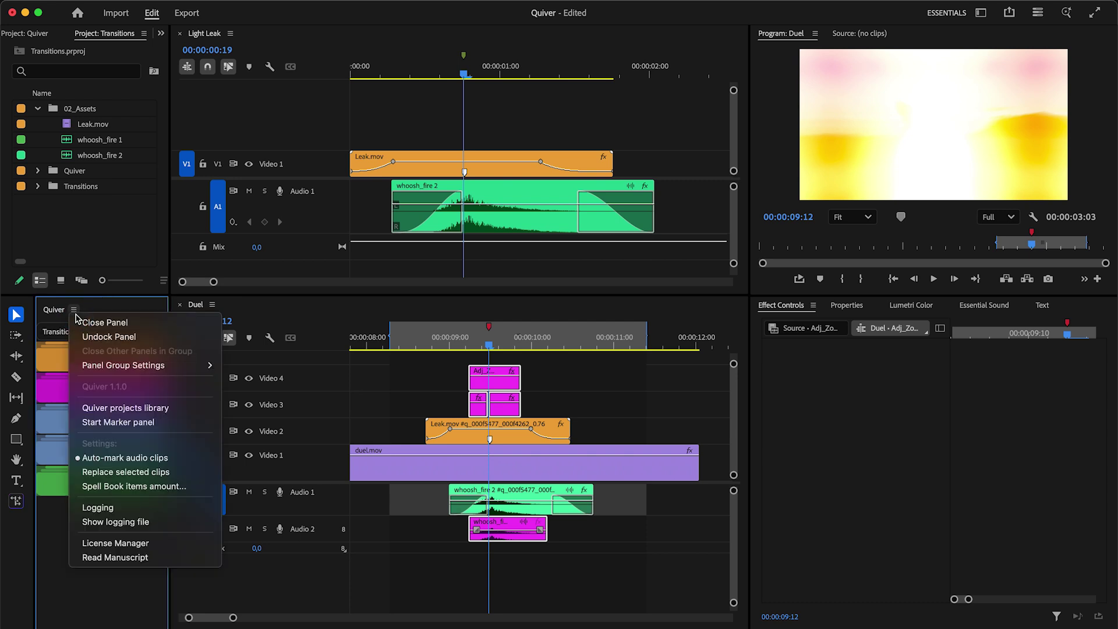
left_click(134, 487)
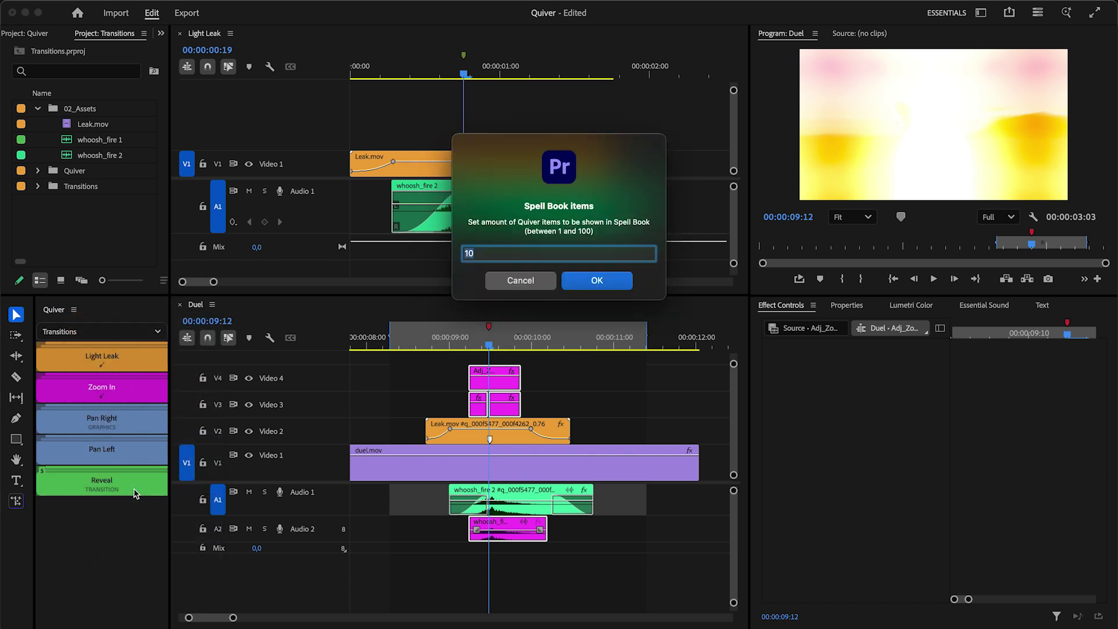
type("50")
left_click(608, 284)
Step: Open Spell Book with ⌃⌥⌘[ and scroll to see the Add Quiver Item slots past 40
key("ctrl+alt+super+bracketleft")
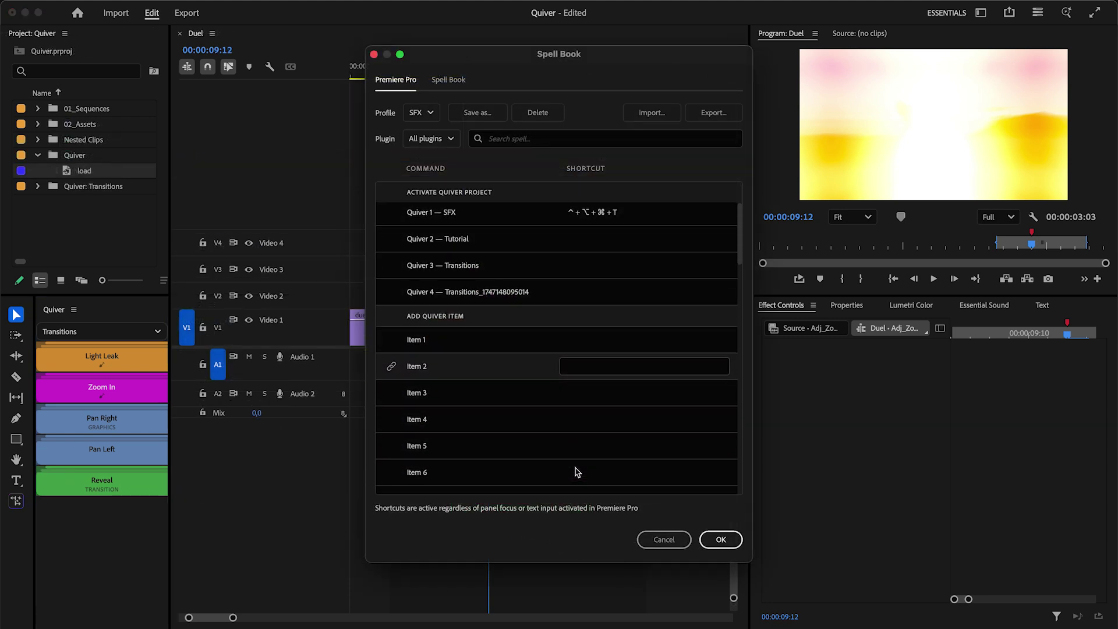
scroll(629, 460, "down", 2)
scroll(685, 455, "down", 15)
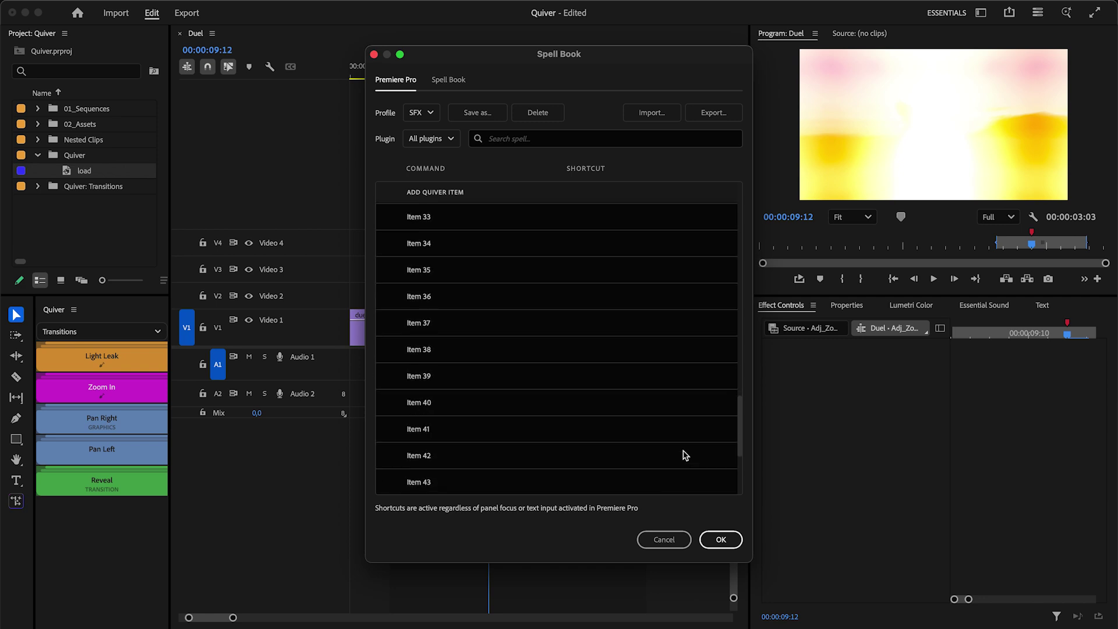